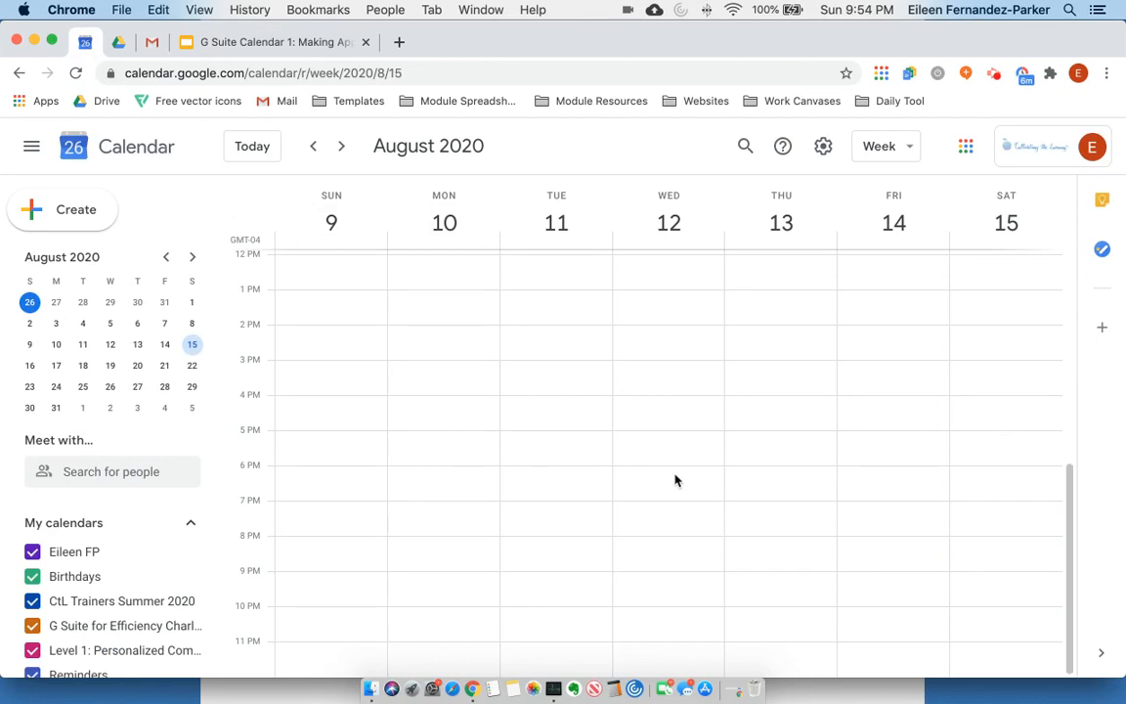
Step: Create an event on Wednesday, August 12 from 8am to 12pm and title it "Let's Meet"
{"action": "scroll", "coordinate": [677, 480], "scroll_direction": "up", "scroll_amount": 5}
{"action": "scroll", "coordinate": [675, 480], "scroll_direction": "down", "scroll_amount": 1}
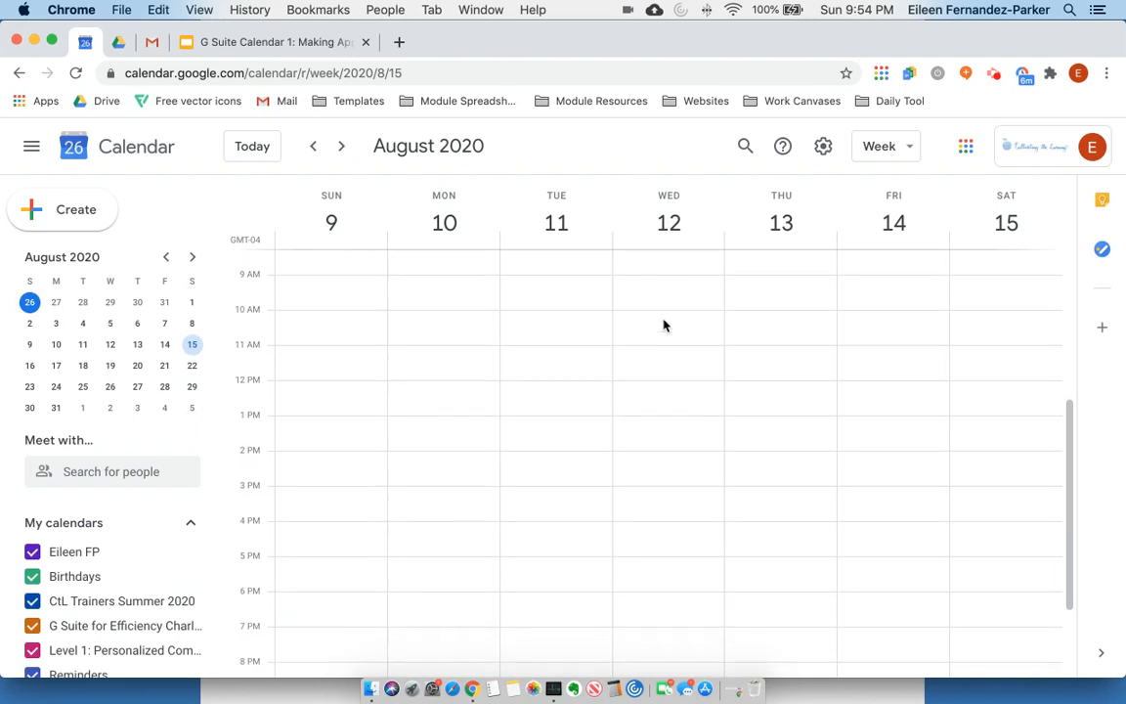
{"action": "scroll", "coordinate": [664, 325], "scroll_direction": "down", "scroll_amount": 1}
{"action": "scroll", "coordinate": [664, 324], "scroll_direction": "up", "scroll_amount": 1}
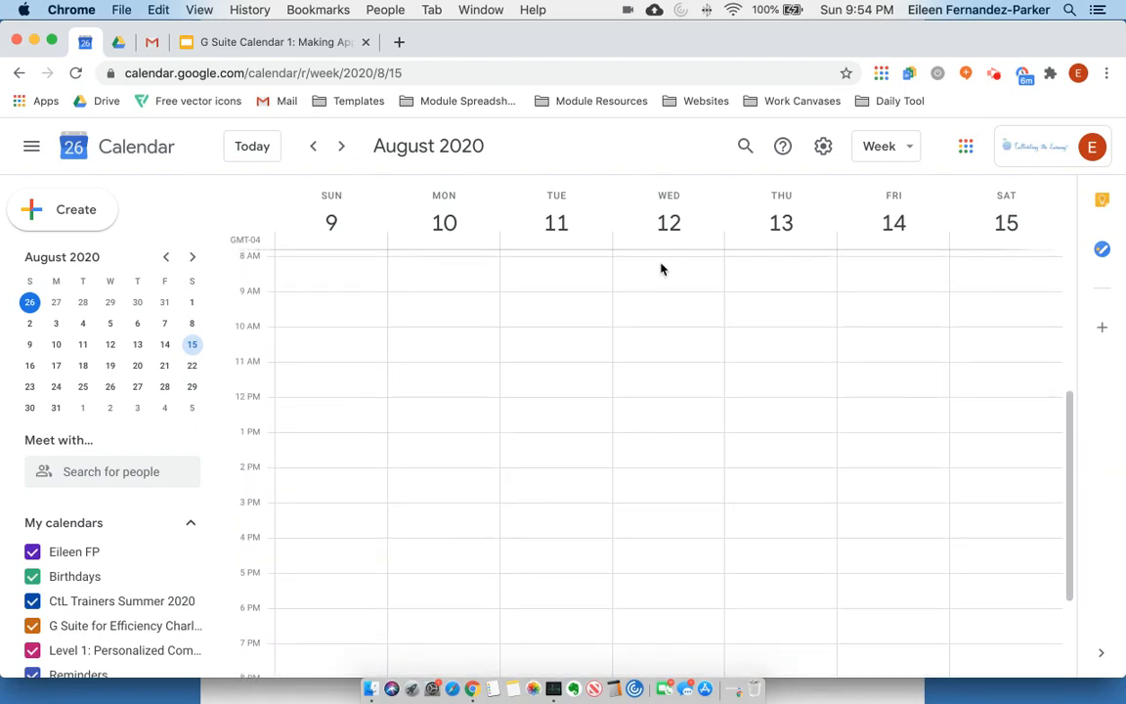
{"action": "left_click_drag", "start_coordinate": [661, 269], "coordinate": [659, 404]}
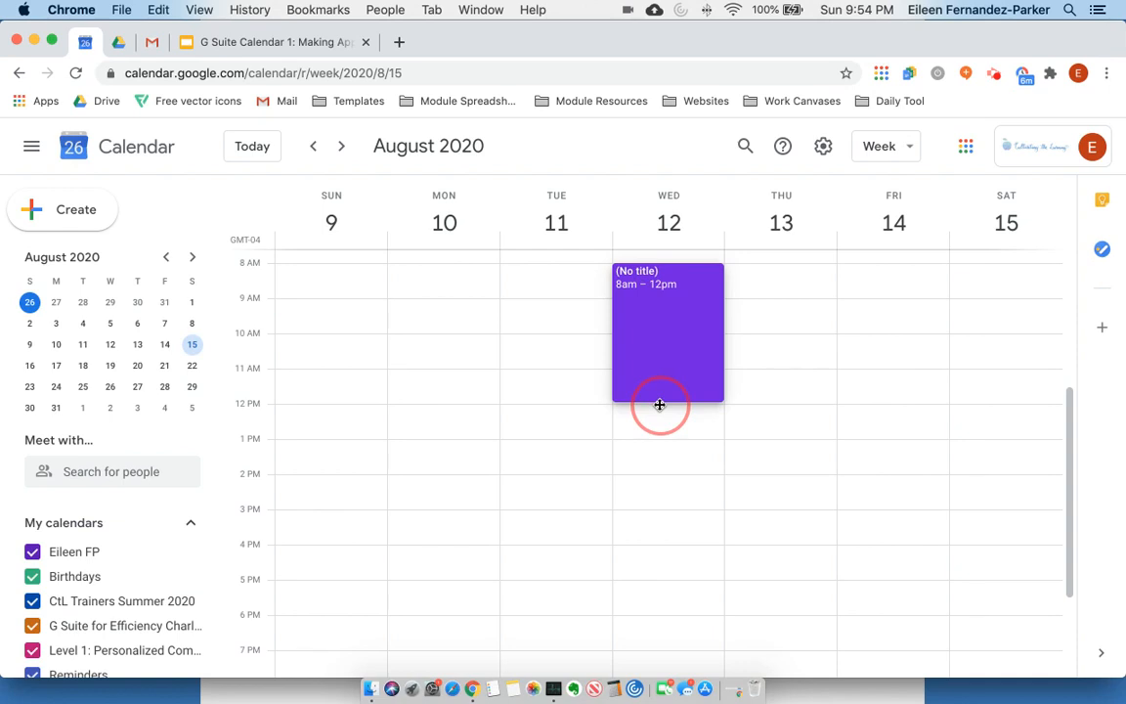
{"action": "left_click_drag", "start_coordinate": [660, 403], "coordinate": [660, 404]}
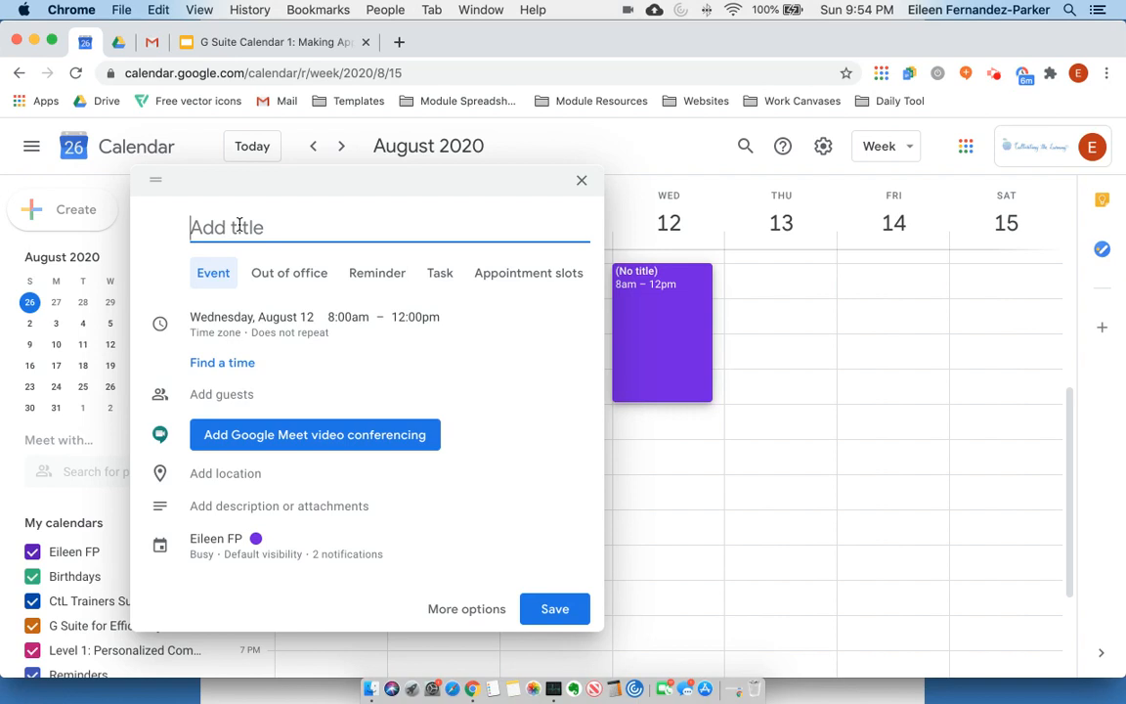
{"action": "type", "text": "Let's Meet"}
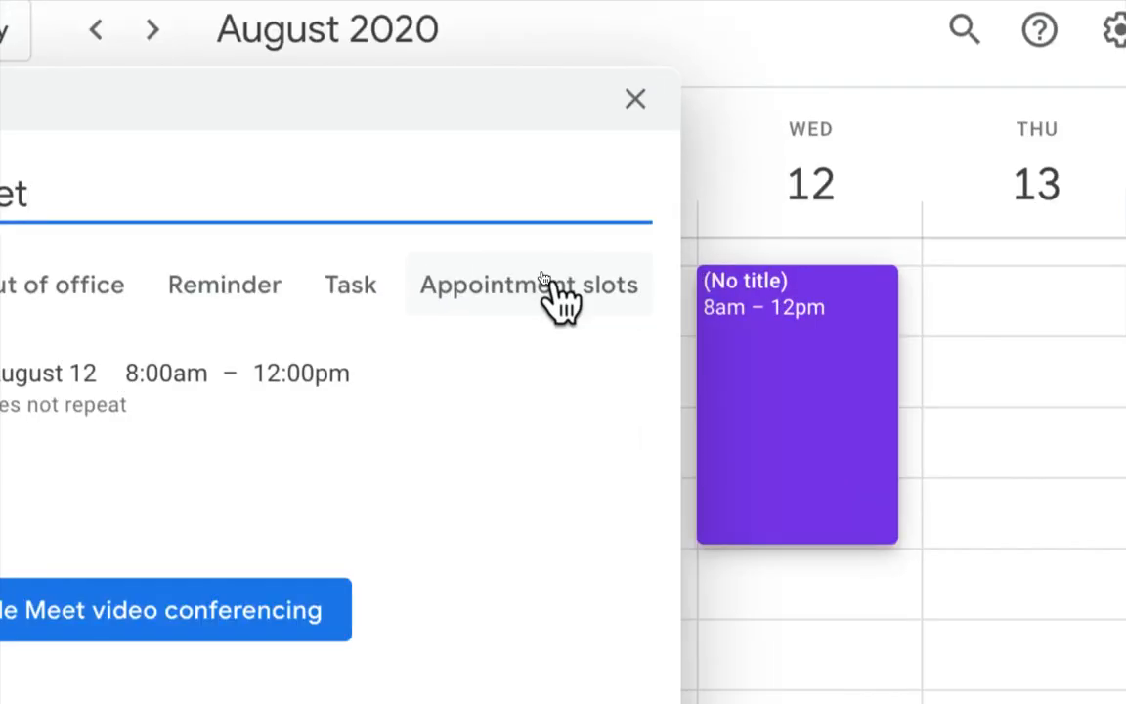
Step: Make the event appointment slots with a 10-minute duration and open its full options
{"action": "left_click", "coordinate": [537, 272]}
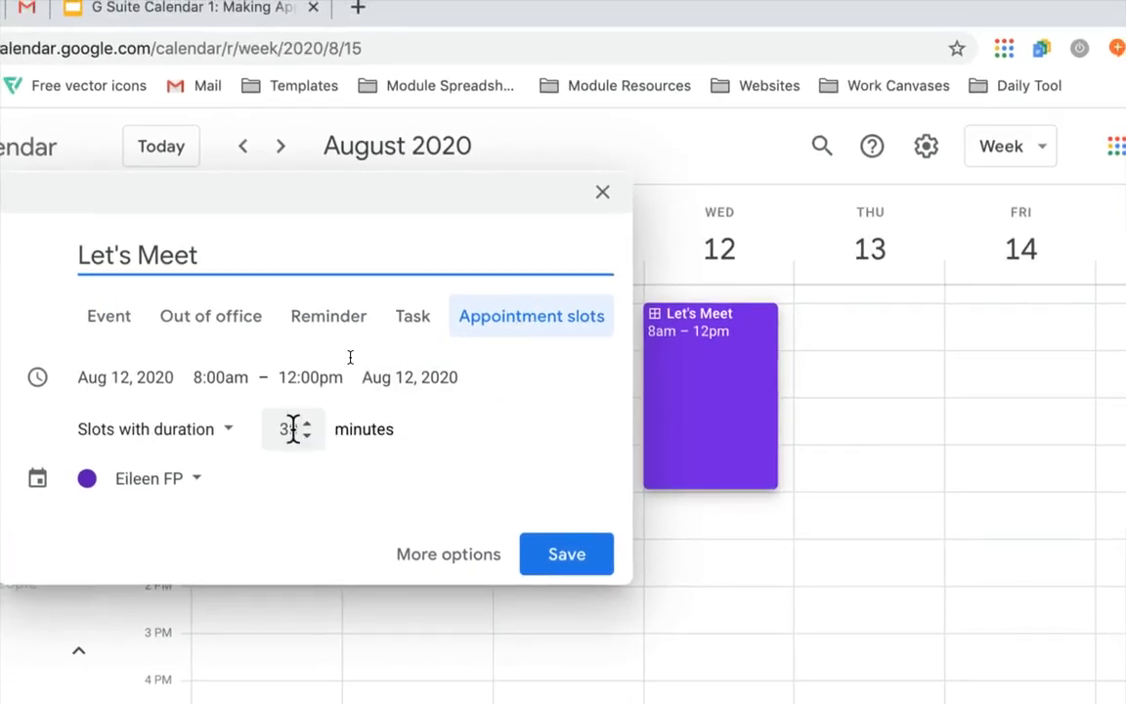
{"action": "left_click_drag", "start_coordinate": [298, 431], "coordinate": [272, 430]}
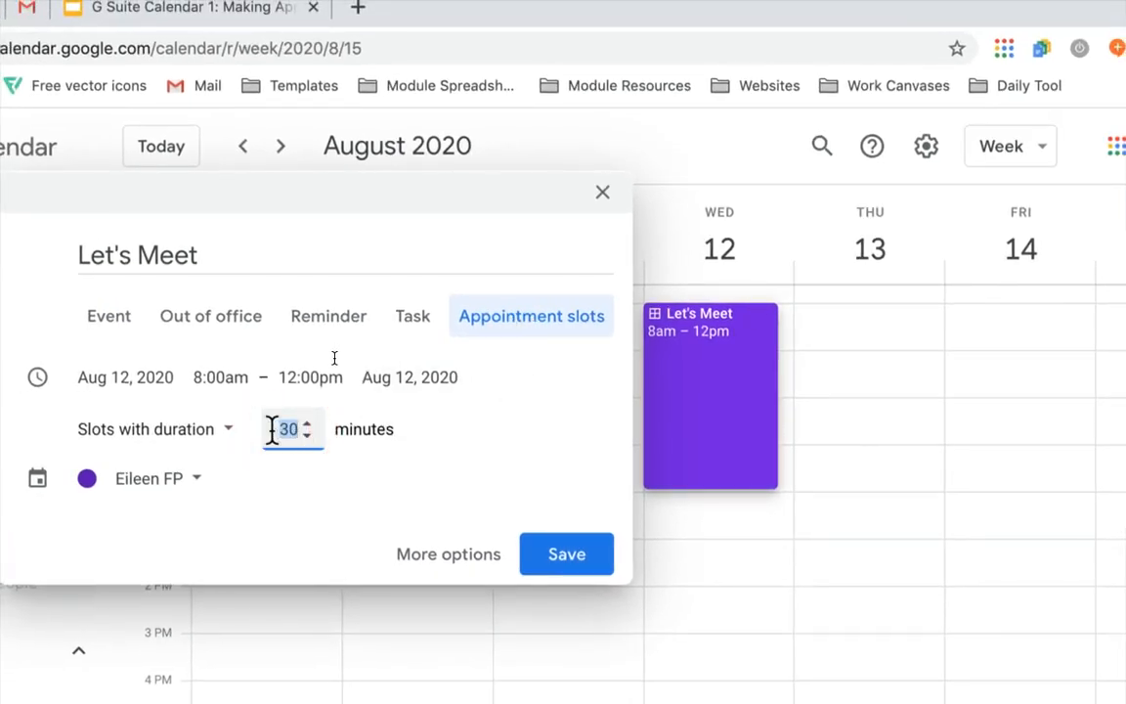
{"action": "type", "text": "10"}
{"action": "left_click", "coordinate": [473, 561]}
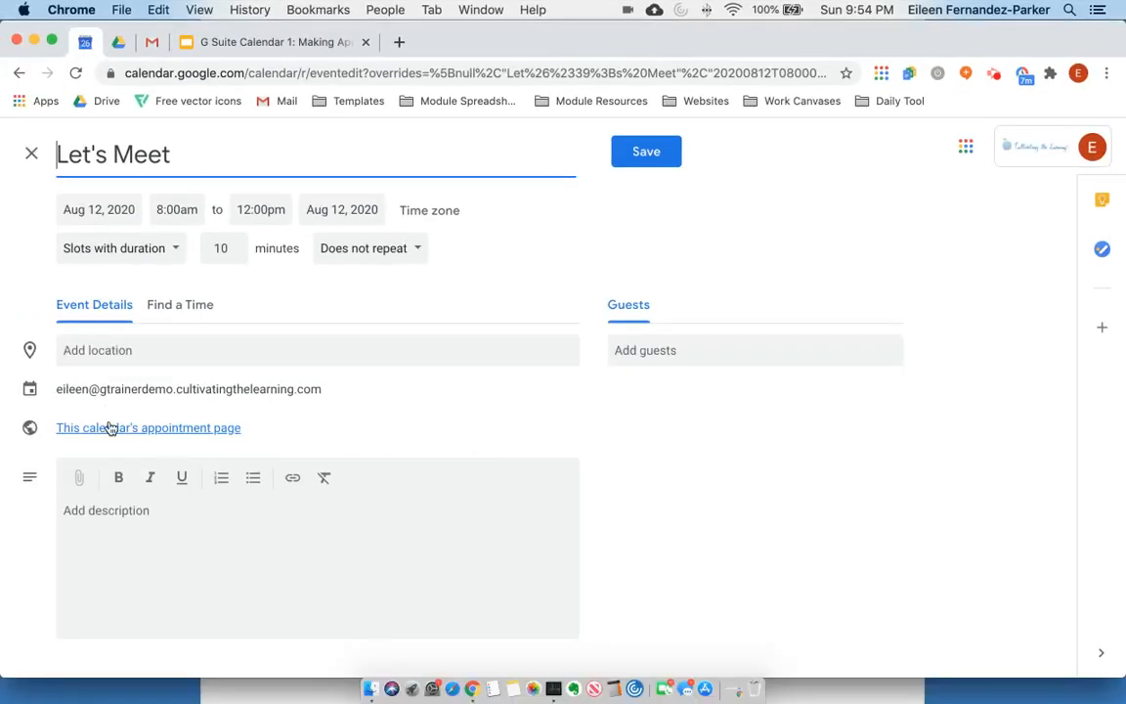
Step: Copy the link to this calendar's appointment page and open it in the learner's browser window
{"action": "right_click", "coordinate": [179, 431]}
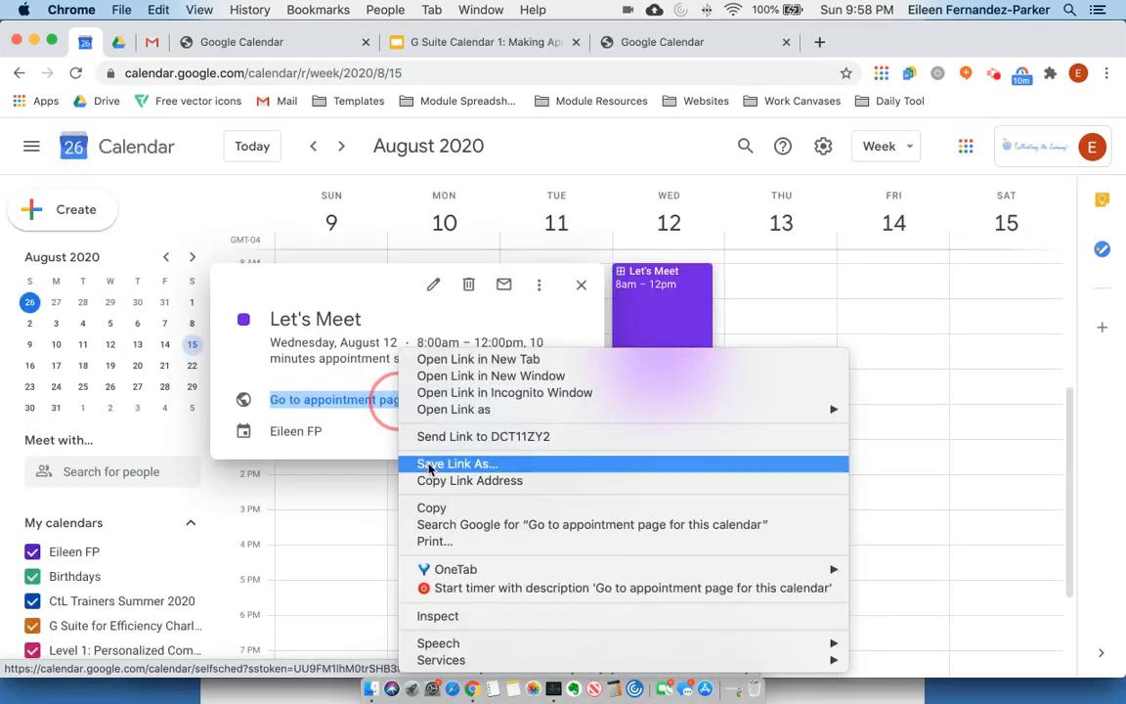
{"action": "left_click", "coordinate": [435, 481]}
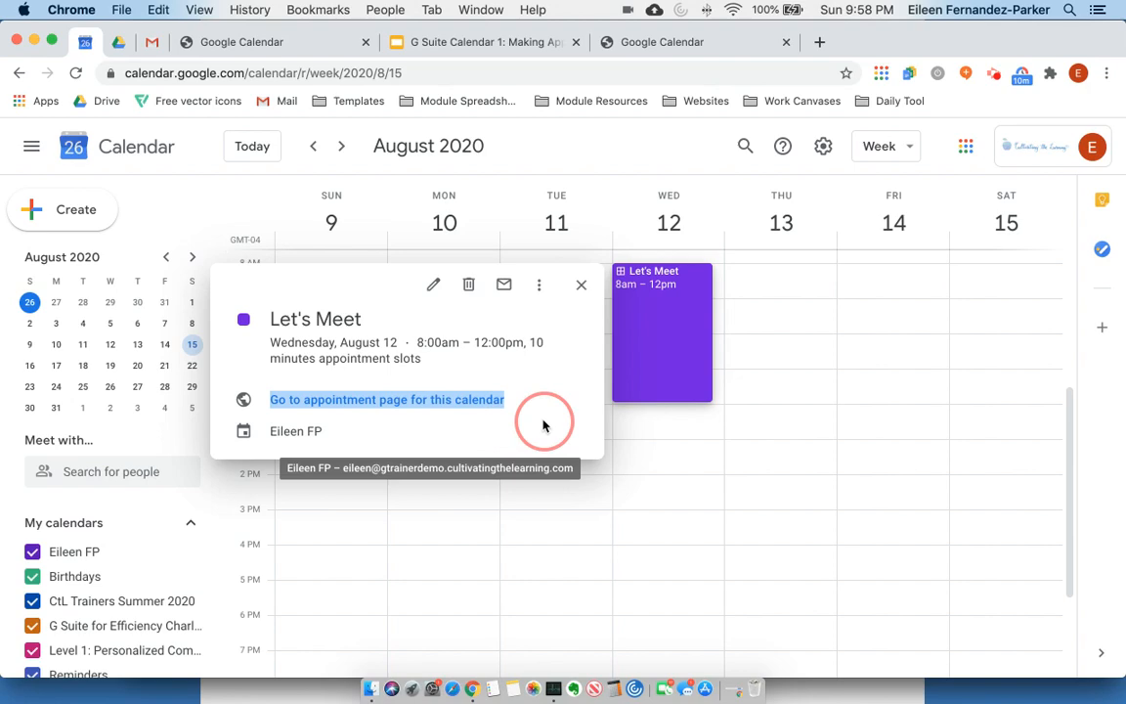
{"action": "key", "text": "ctrl+Up"}
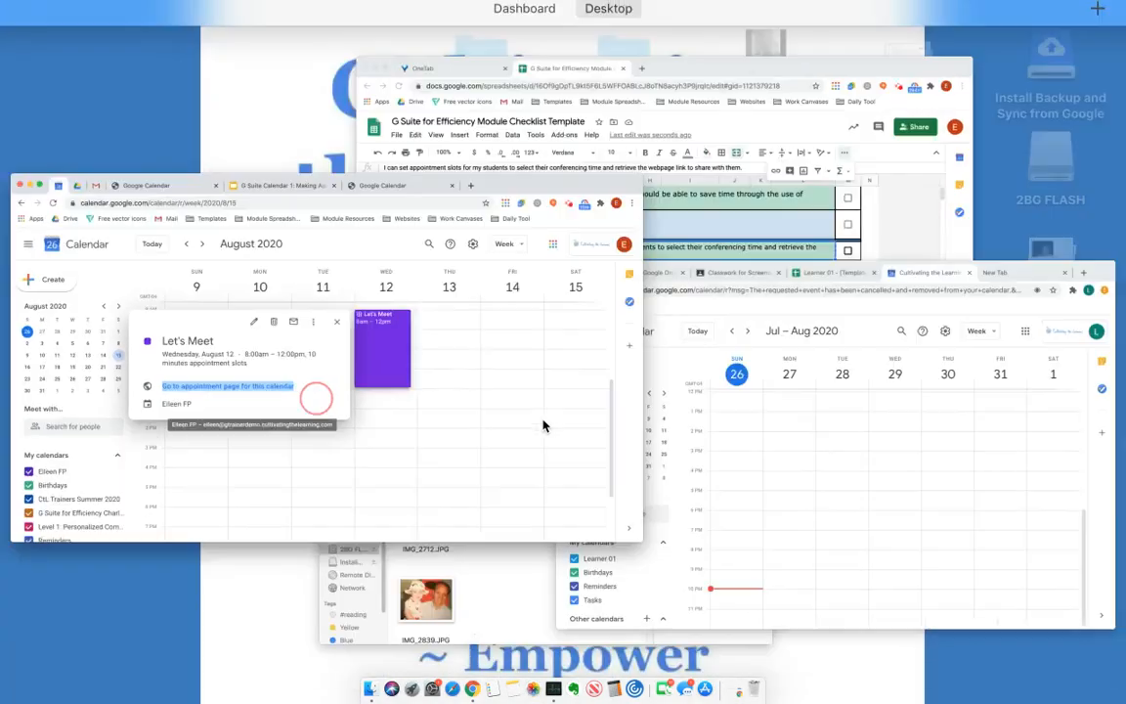
{"action": "left_click", "coordinate": [872, 510]}
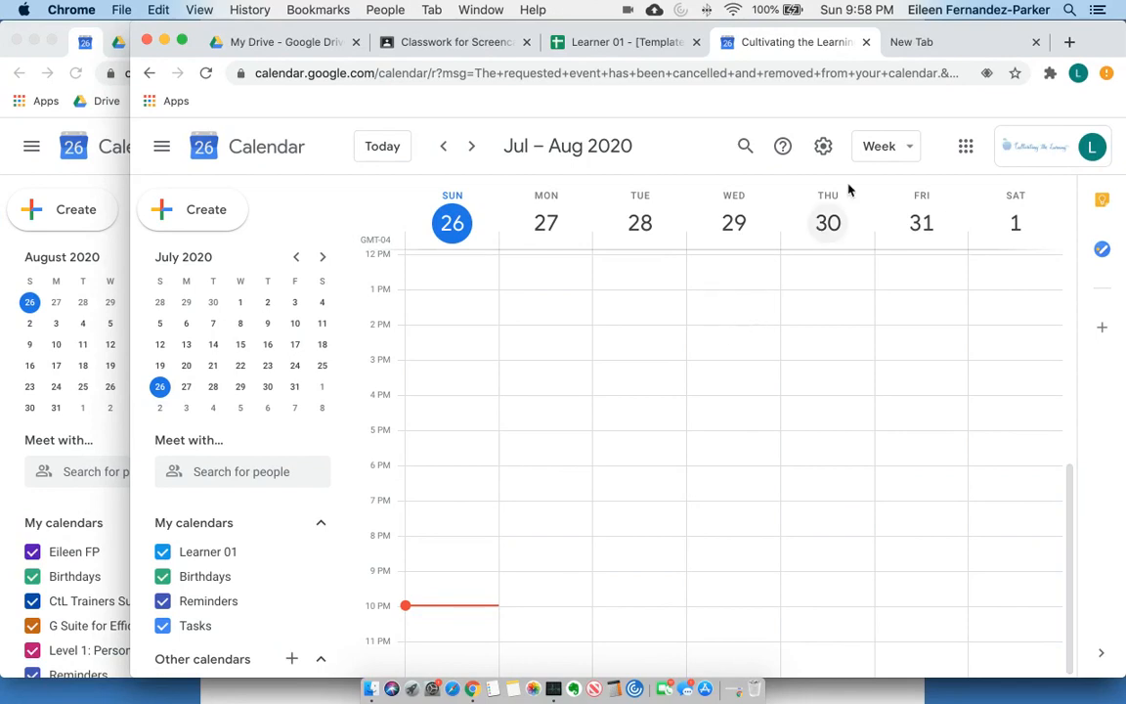
{"action": "left_click", "coordinate": [920, 43]}
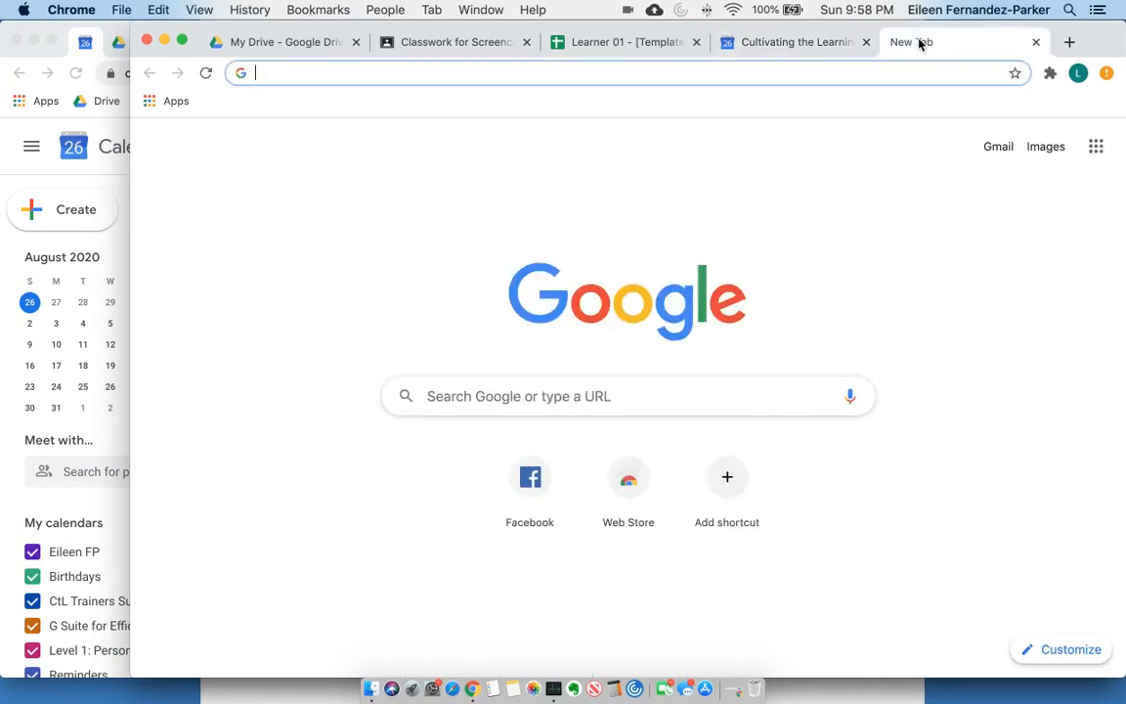
{"action": "right_click", "coordinate": [765, 73]}
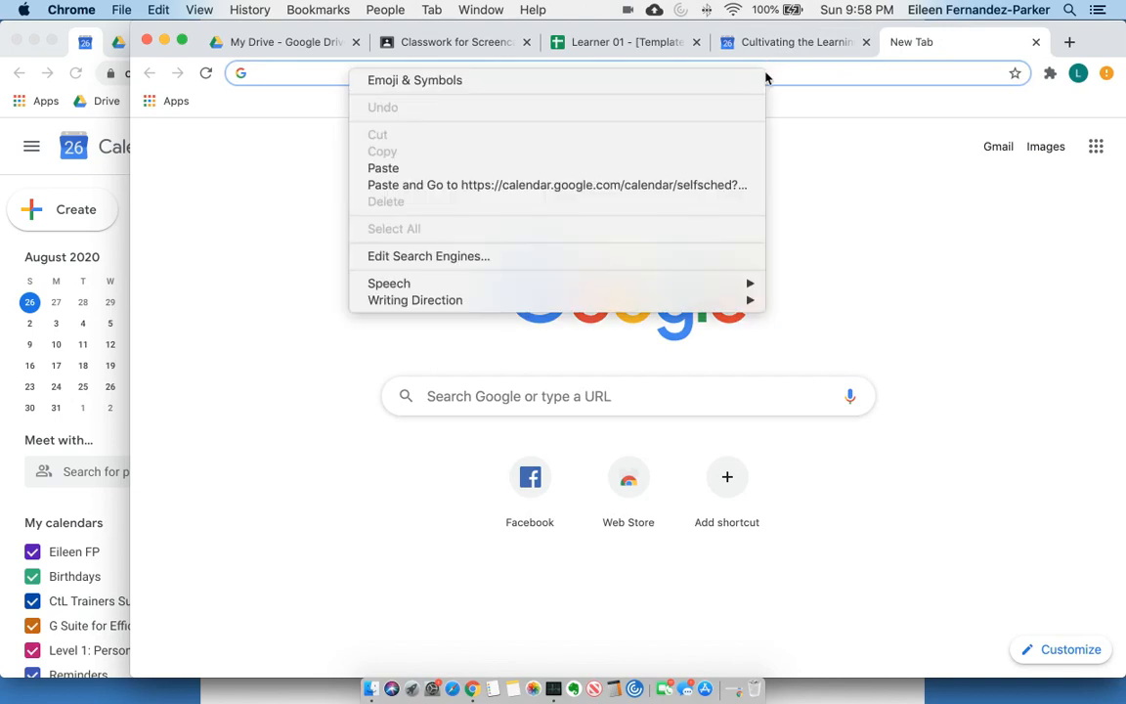
{"action": "left_click", "coordinate": [525, 185]}
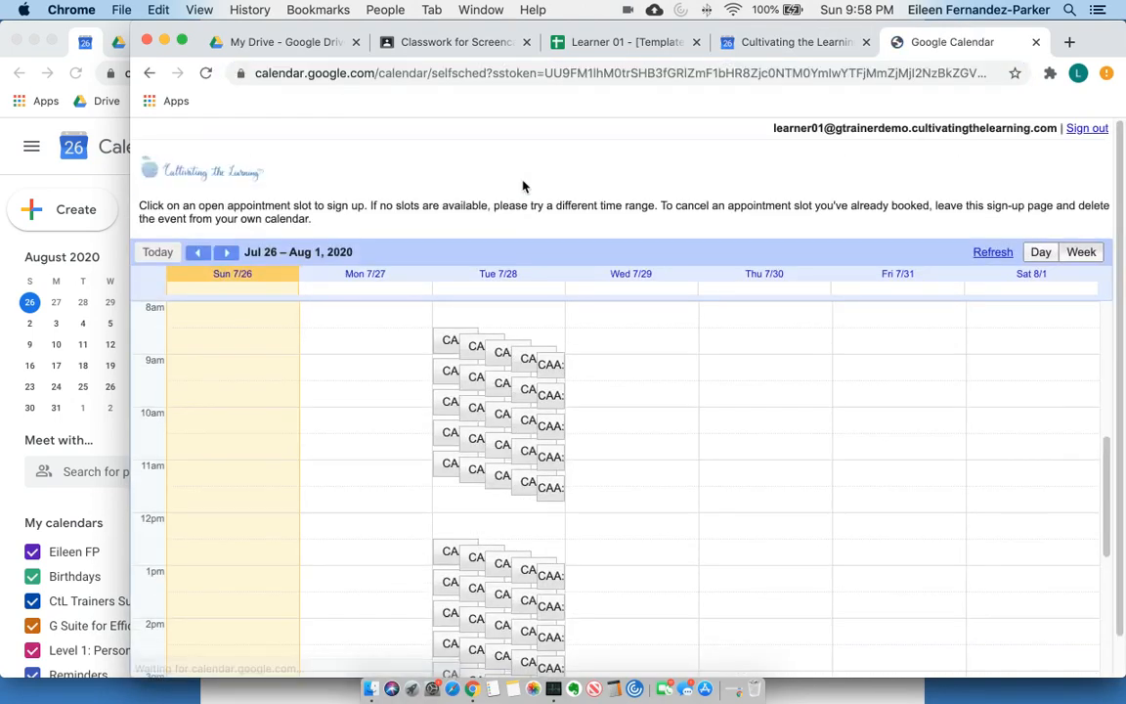
Step: Show the week of Aug 9 – 15, 2020 on the appointment page and view Wednesday's slots
{"action": "left_click", "coordinate": [228, 253]}
{"action": "left_click", "coordinate": [228, 253]}
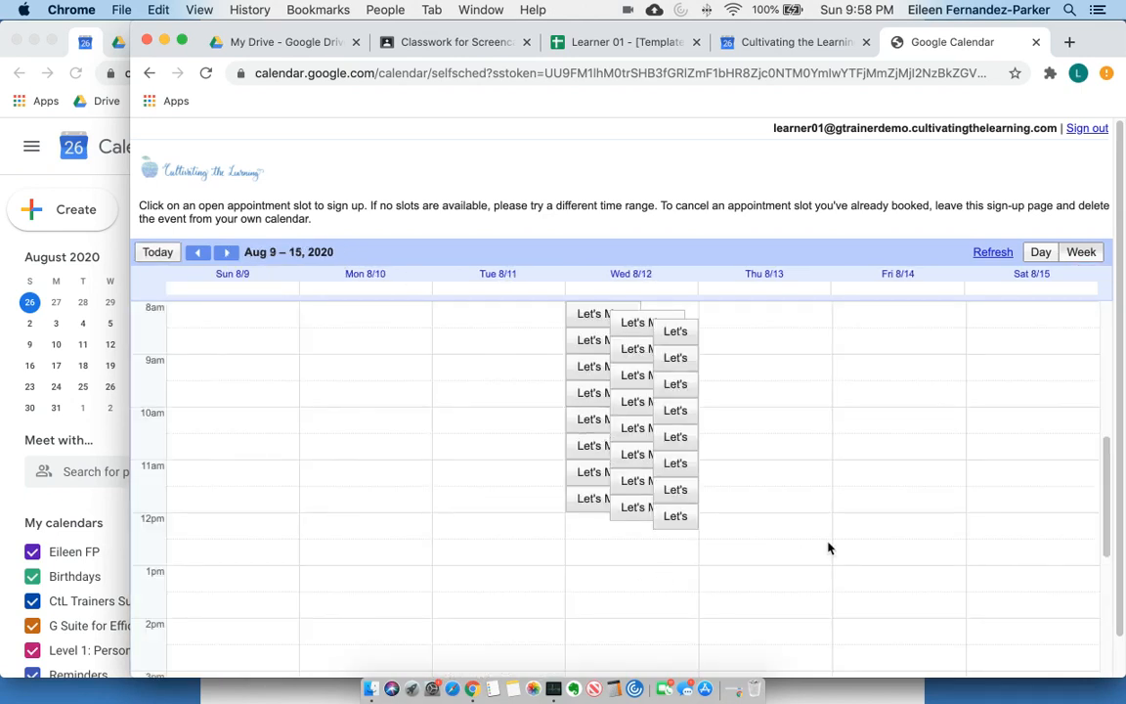
{"action": "scroll", "coordinate": [490, 453], "scroll_direction": "up", "scroll_amount": 3}
{"action": "scroll", "coordinate": [490, 452], "scroll_direction": "down", "scroll_amount": 2}
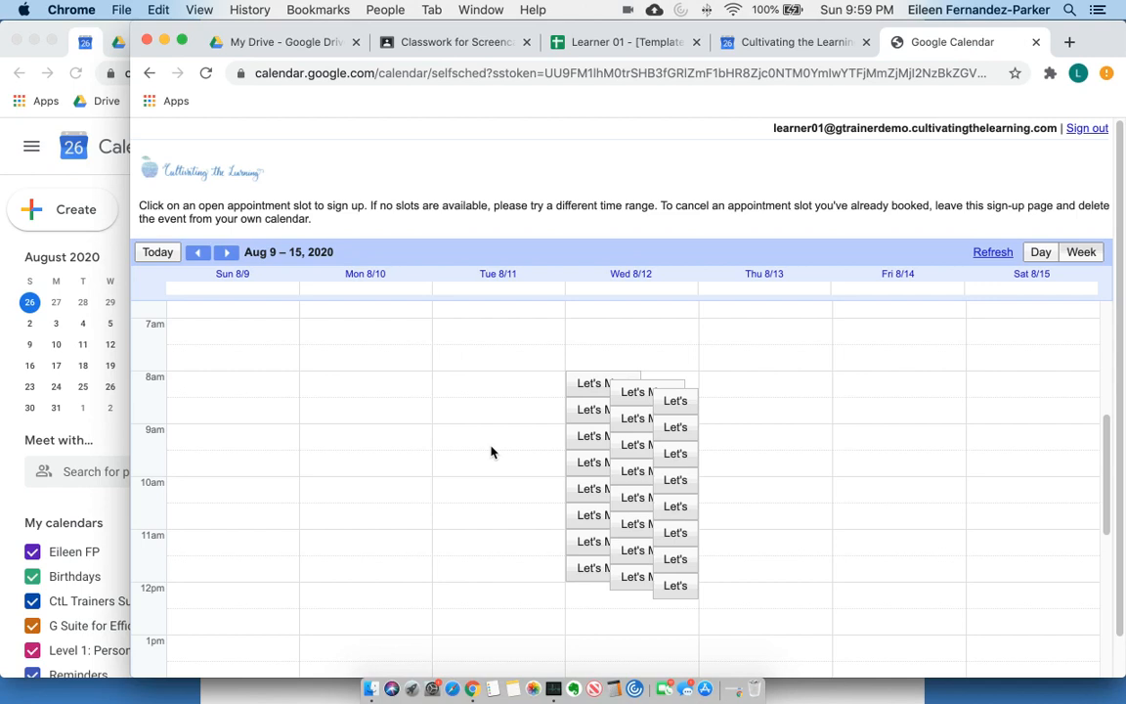
Step: Start booking the 9:10am – 9:20am slot on Wednesday, August 12 and enter "Online" as the location
{"action": "left_click", "coordinate": [633, 452]}
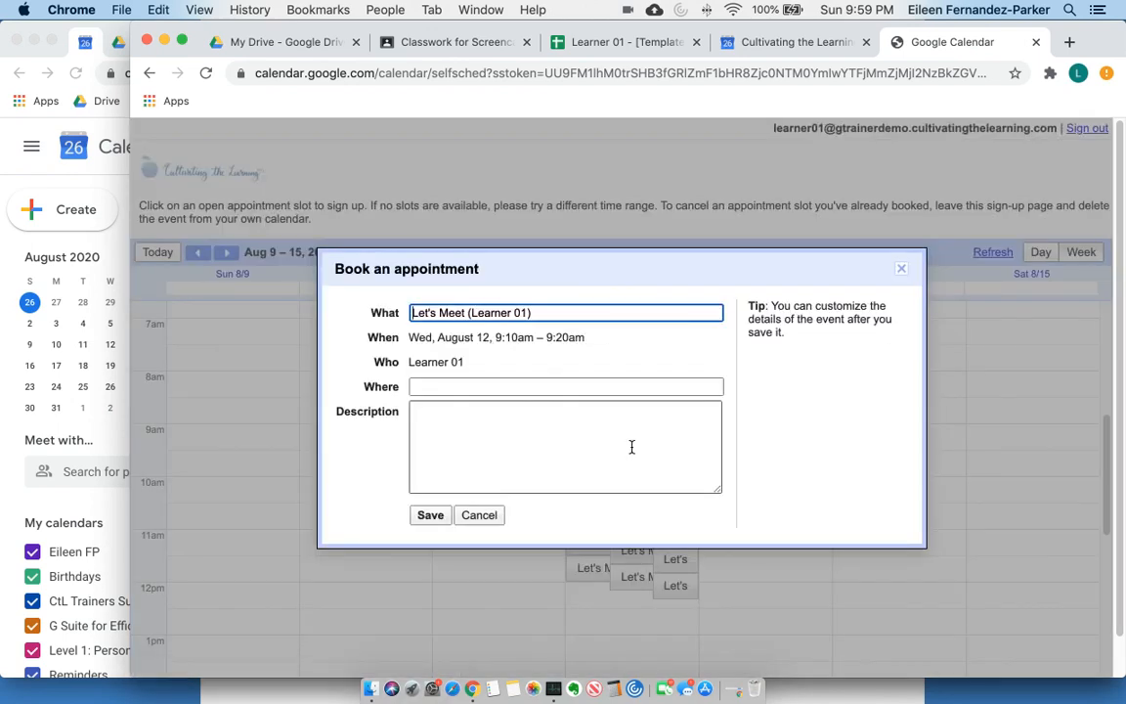
{"action": "left_click_drag", "start_coordinate": [546, 314], "coordinate": [467, 315]}
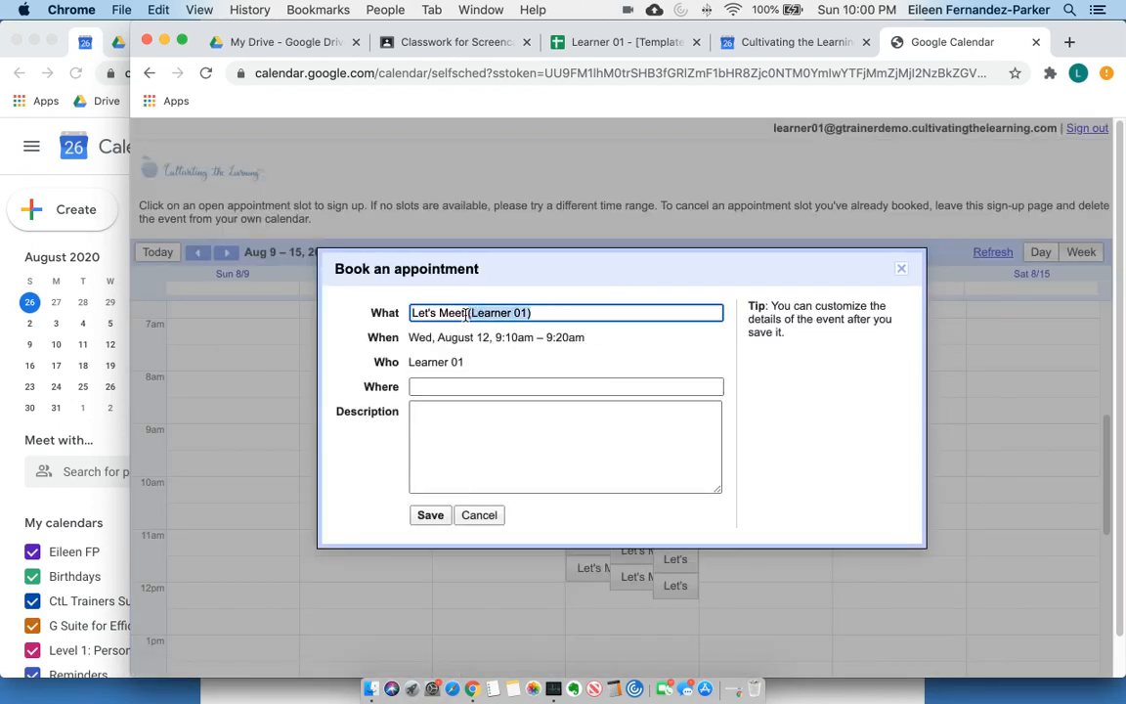
{"action": "left_click_drag", "start_coordinate": [465, 362], "coordinate": [409, 363]}
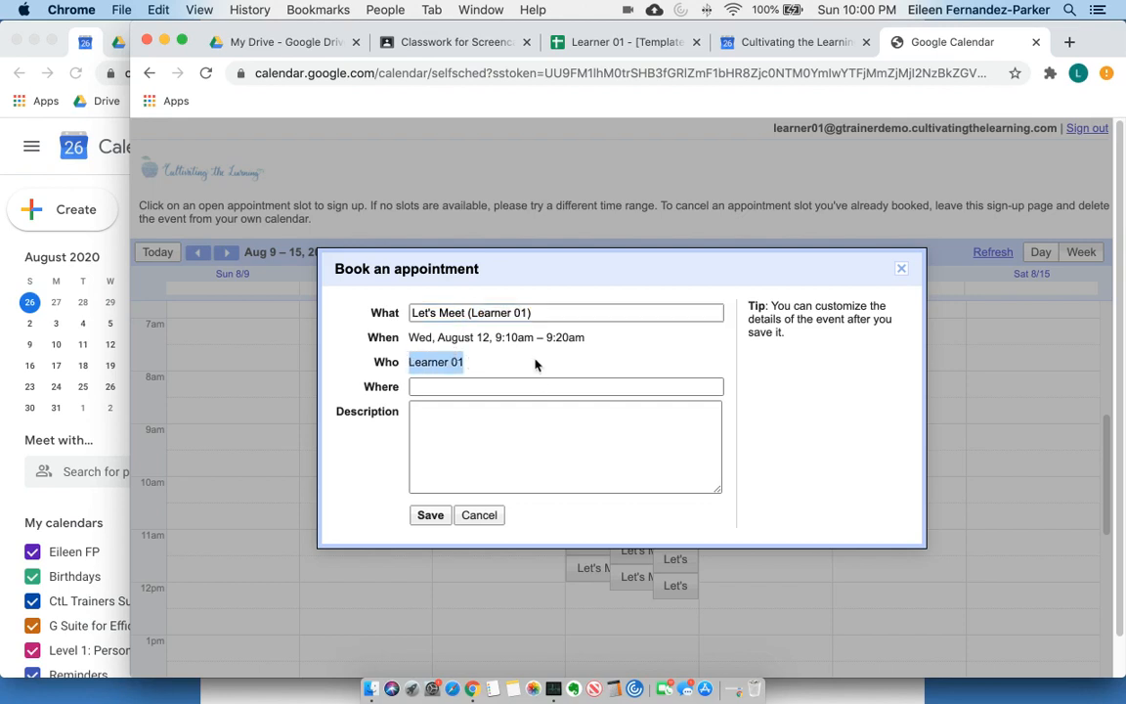
{"action": "left_click", "coordinate": [537, 386]}
{"action": "type", "text": "Online"}
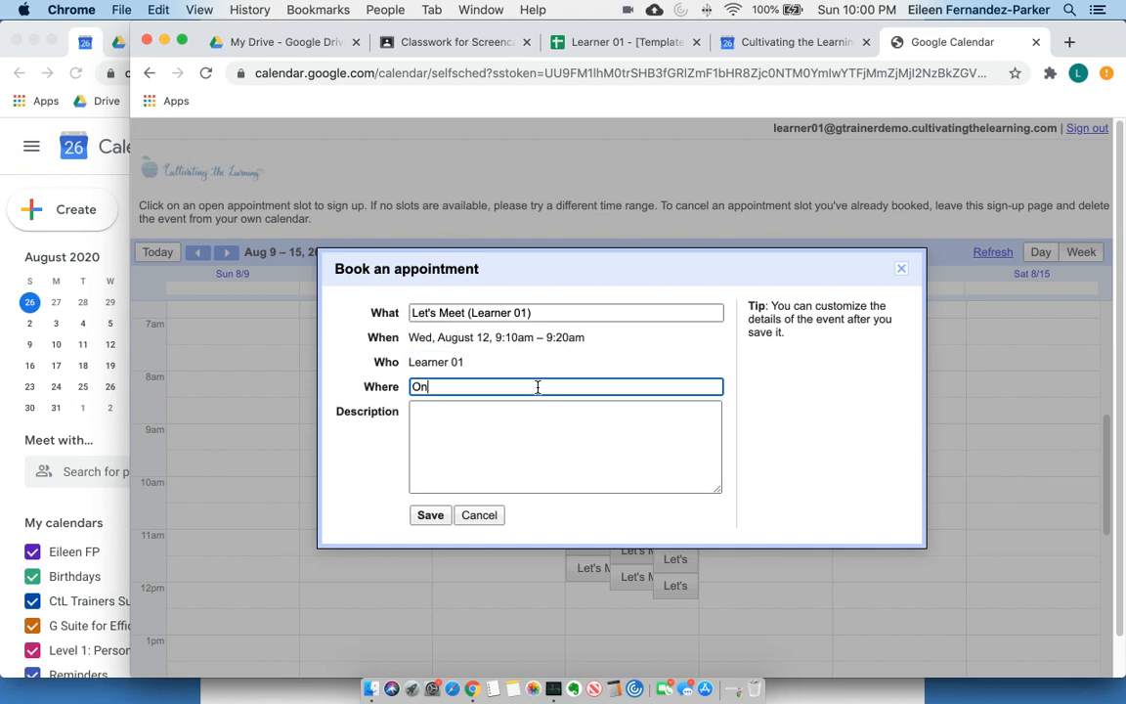
Step: Add the description "Writing conference" to the appointment and save the booking
{"action": "left_click", "coordinate": [568, 433]}
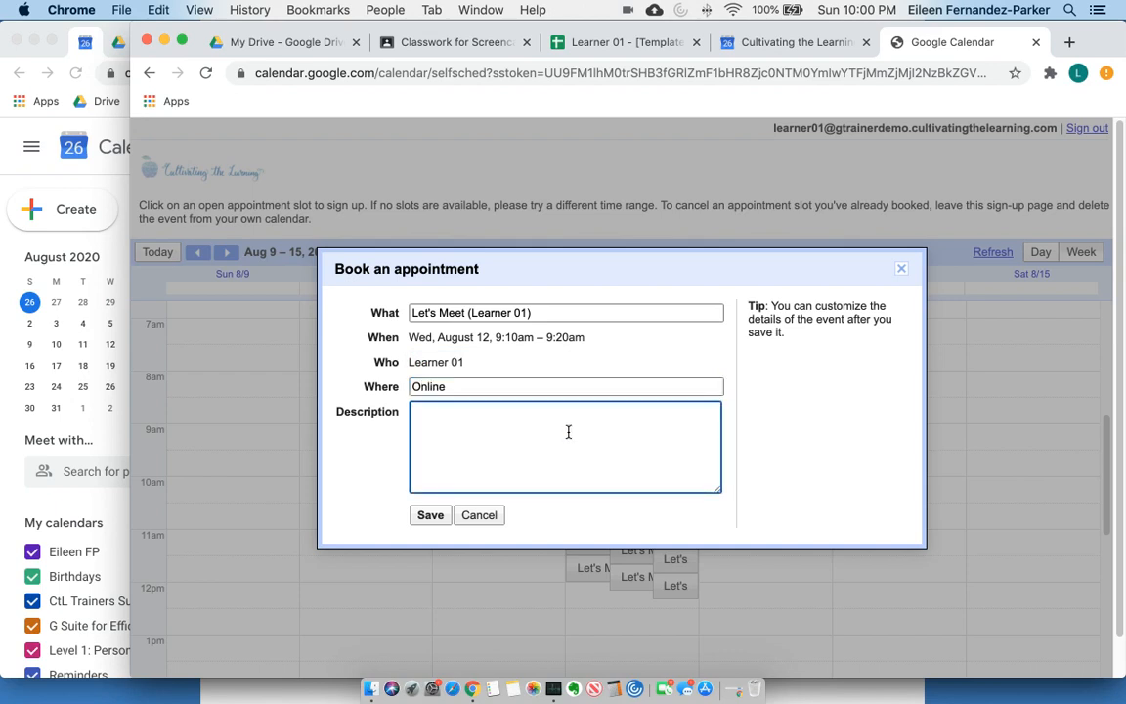
{"action": "type", "text": "Writing conver"}
{"action": "key", "text": "BackSpace"}
{"action": "key", "text": "BackSpace"}
{"action": "key", "text": "BackSpace"}
{"action": "type", "text": "ference"}
{"action": "left_click", "coordinate": [424, 514]}
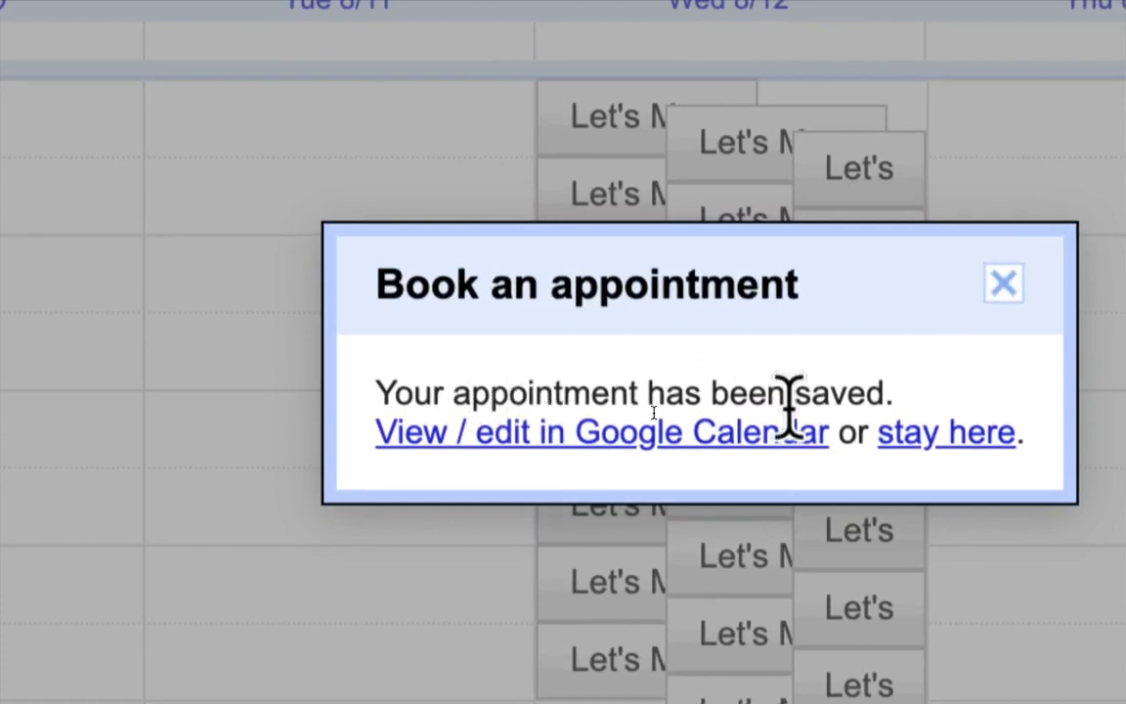
Step: View the booked appointment in Google Calendar and examine its Meet, phone joining and description details
{"action": "left_click", "coordinate": [604, 427]}
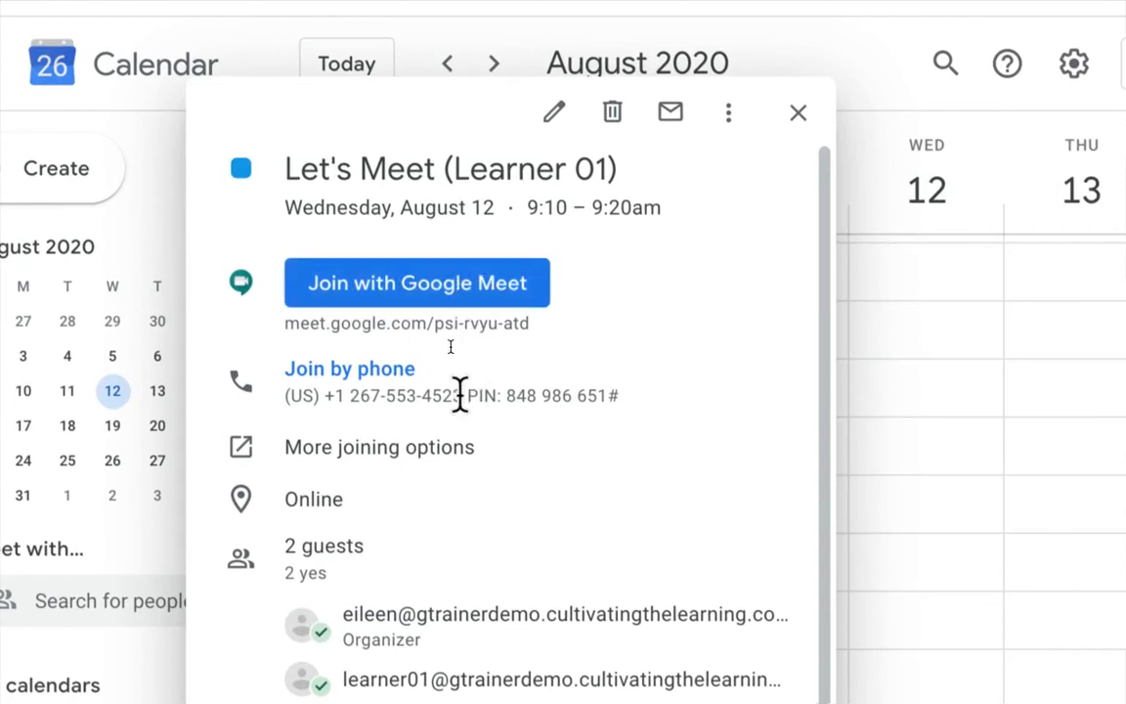
{"action": "left_click_drag", "start_coordinate": [461, 395], "coordinate": [330, 395]}
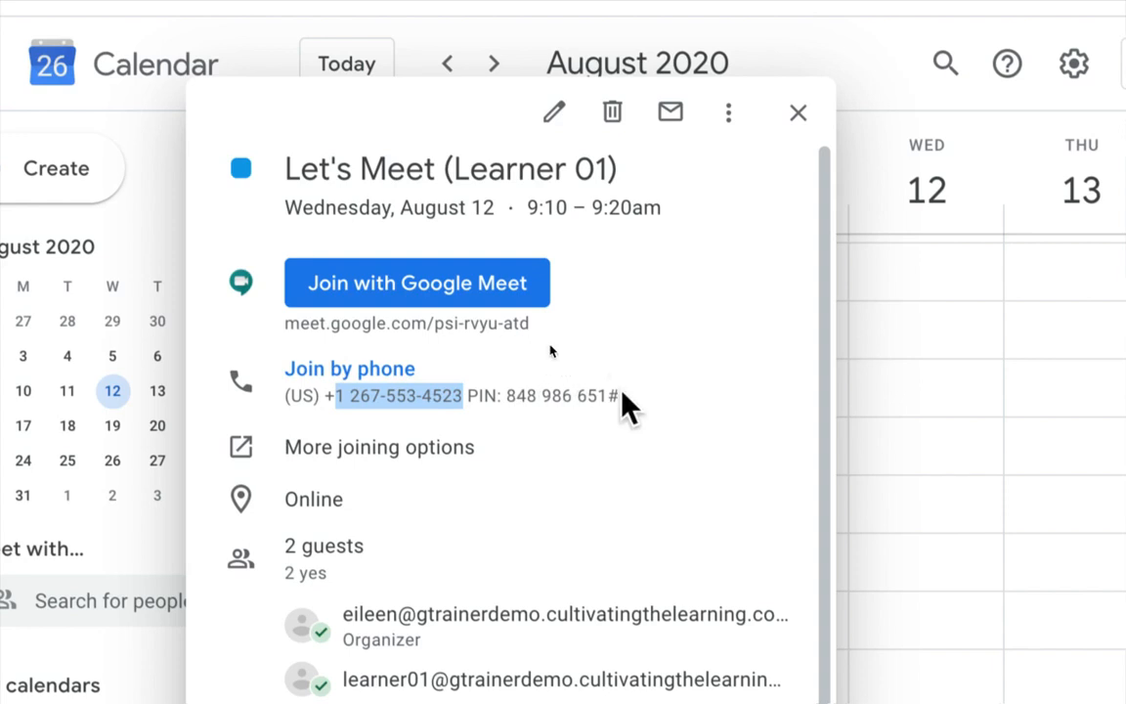
{"action": "left_click_drag", "start_coordinate": [622, 399], "coordinate": [465, 399]}
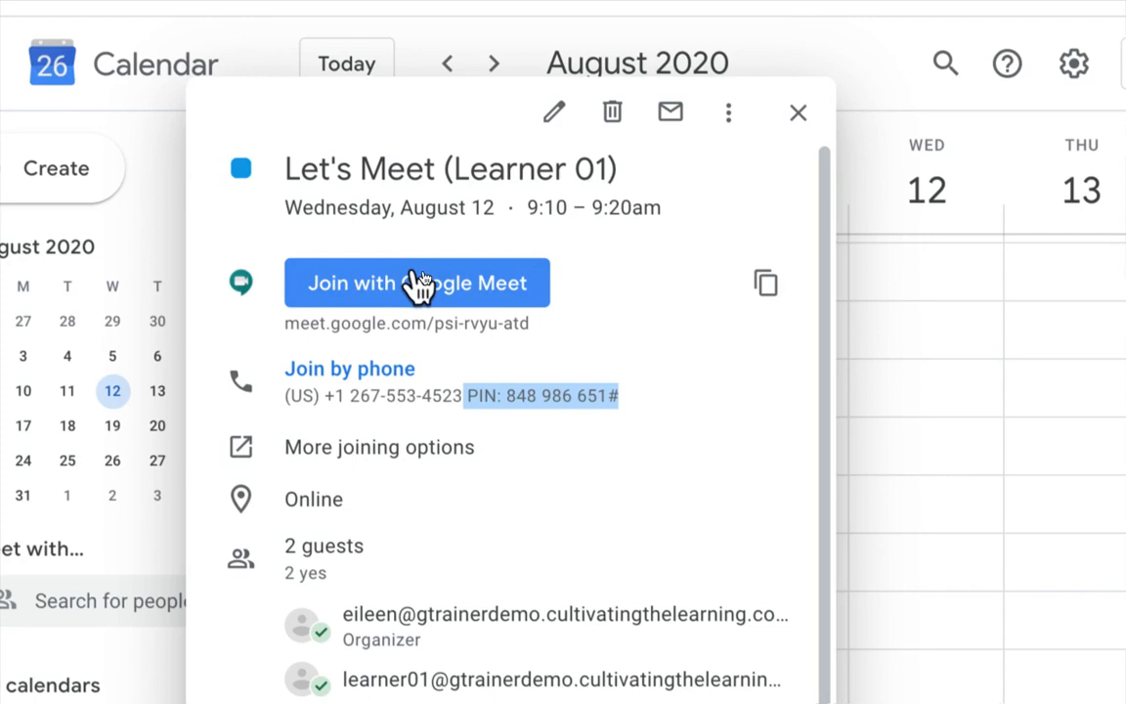
{"action": "scroll", "coordinate": [584, 528], "scroll_direction": "down", "scroll_amount": 1}
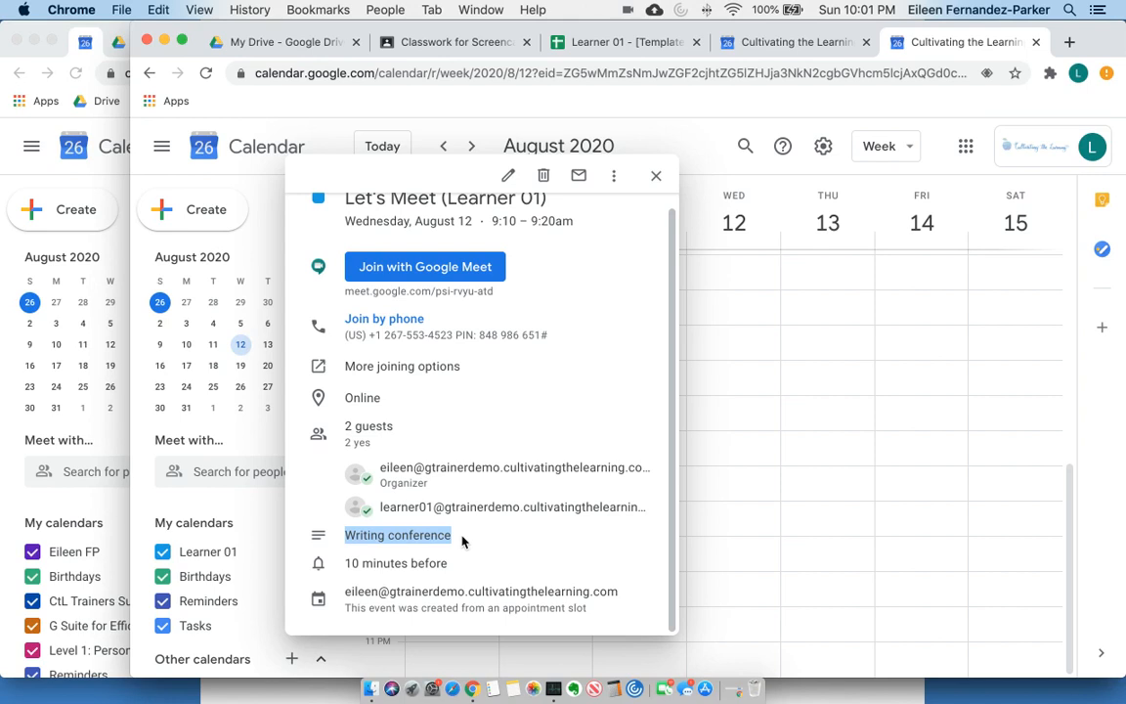
Step: Open the booked appointment for editing and set its existing notification to 1 day before
{"action": "left_click", "coordinate": [508, 175]}
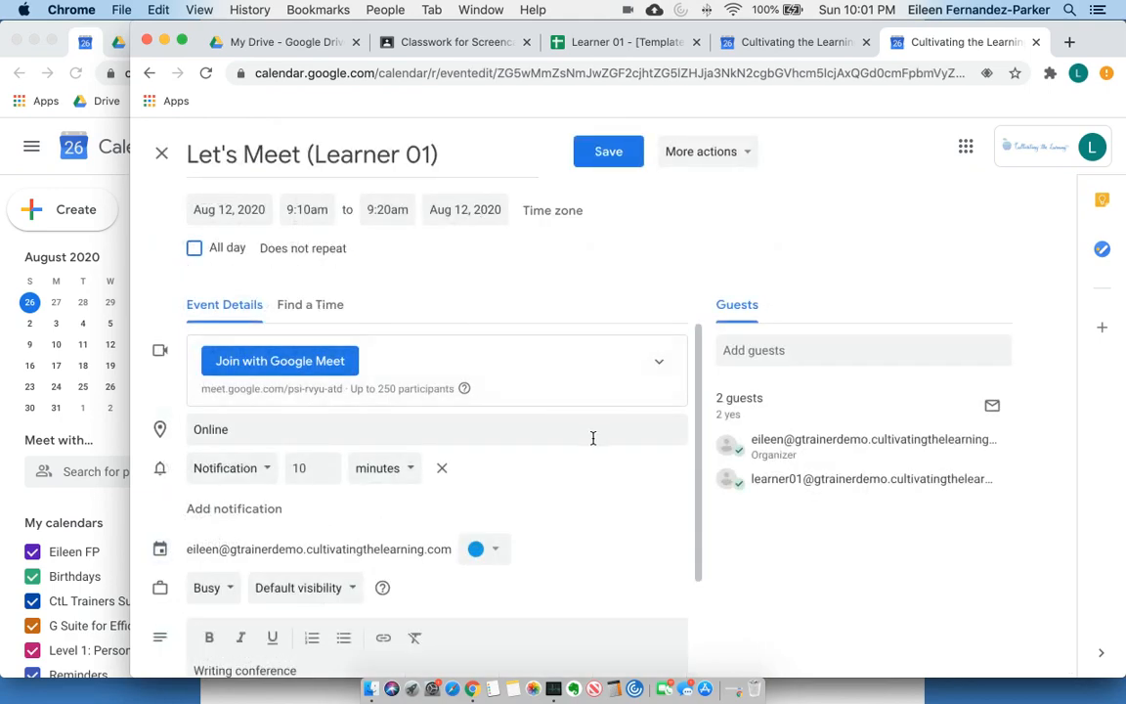
{"action": "scroll", "coordinate": [580, 480], "scroll_direction": "down", "scroll_amount": 3}
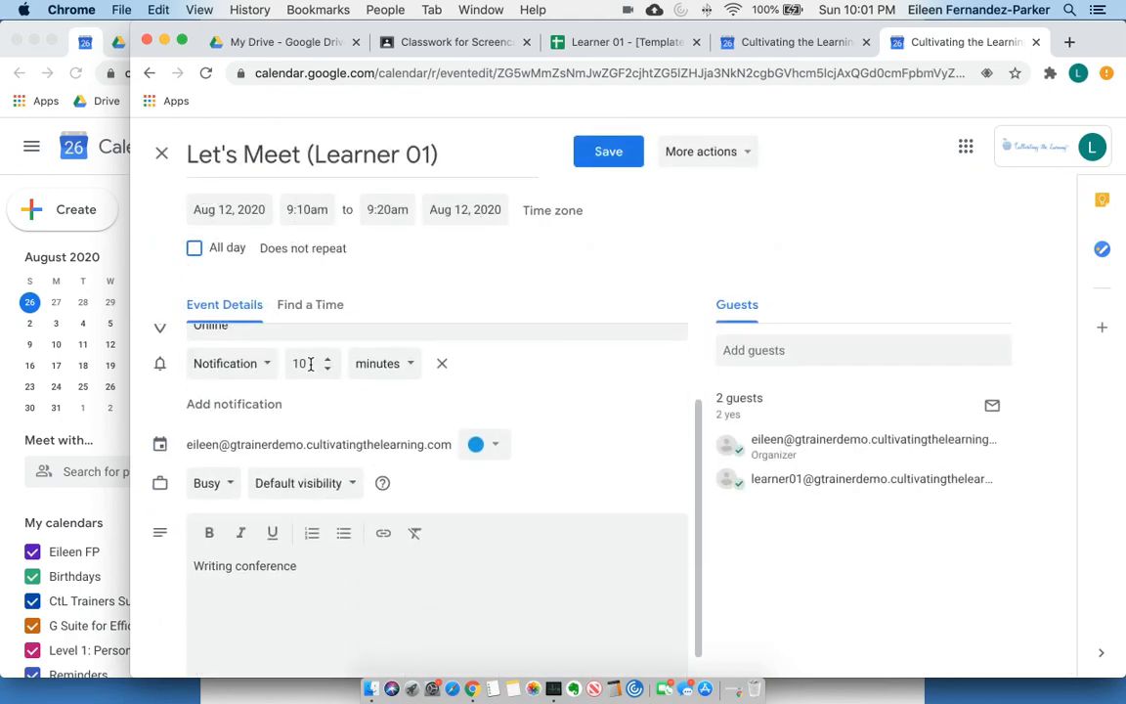
{"action": "left_click_drag", "start_coordinate": [306, 363], "coordinate": [285, 368]}
{"action": "type", "text": "1"}
{"action": "left_click", "coordinate": [383, 364]}
{"action": "left_click", "coordinate": [374, 428]}
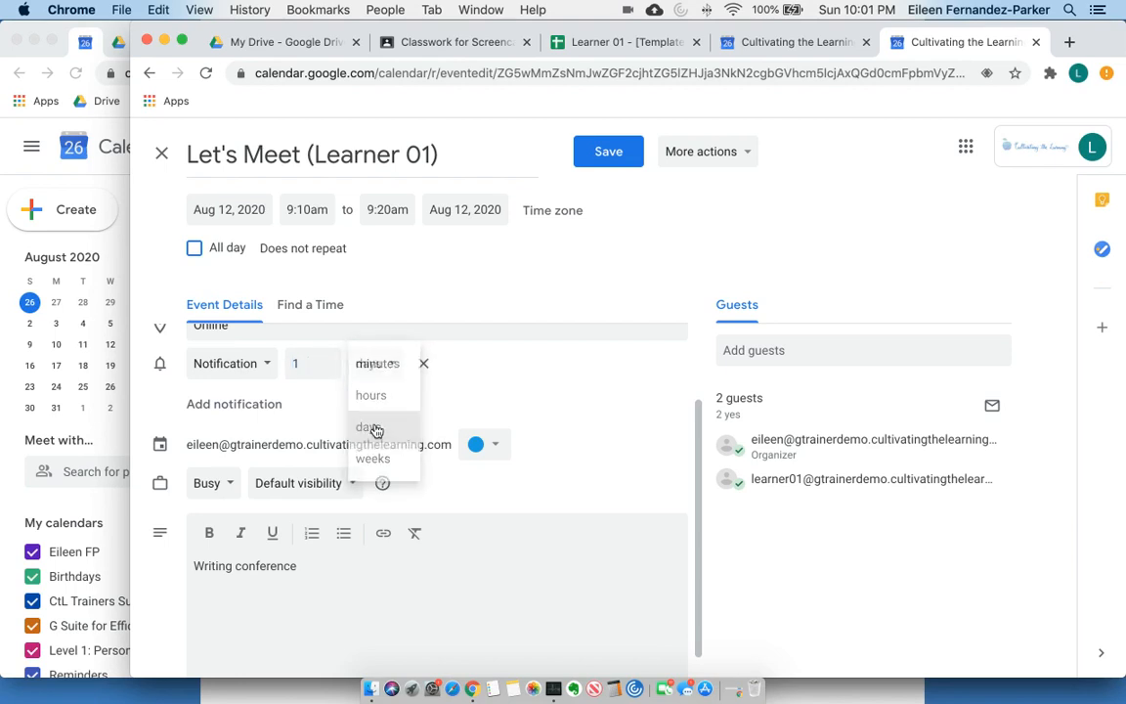
Step: Add two more notifications to the appointment, one 1 hour before and one 10 minutes before
{"action": "left_click", "coordinate": [235, 405]}
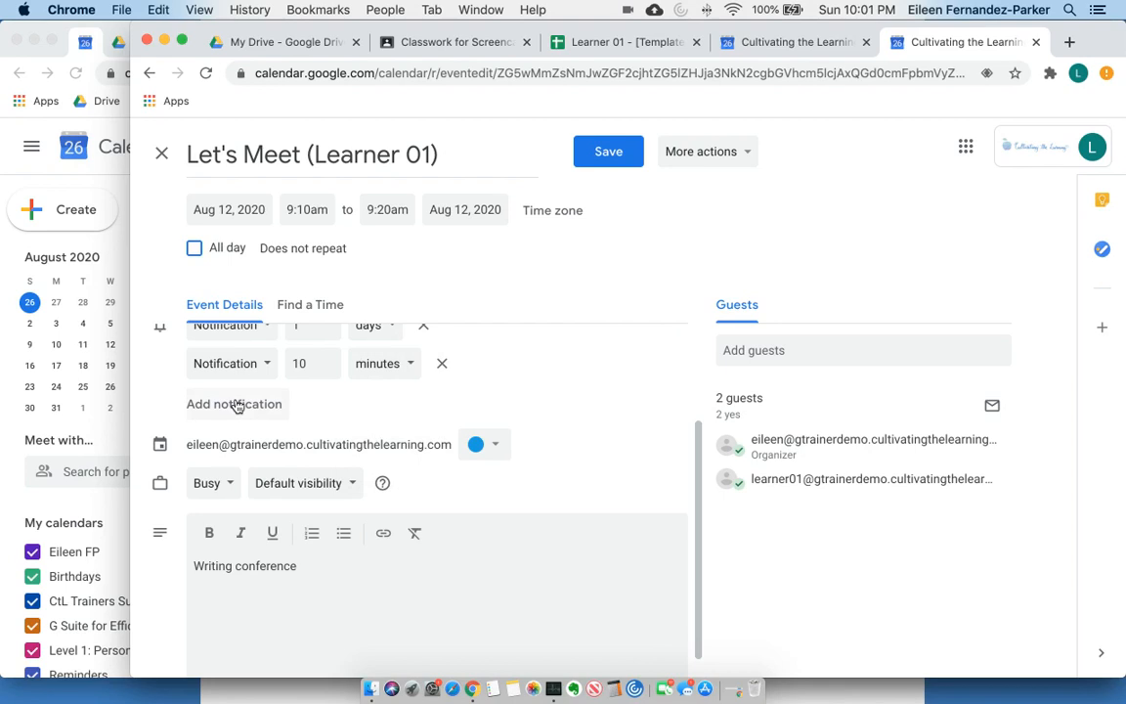
{"action": "left_click", "coordinate": [272, 364]}
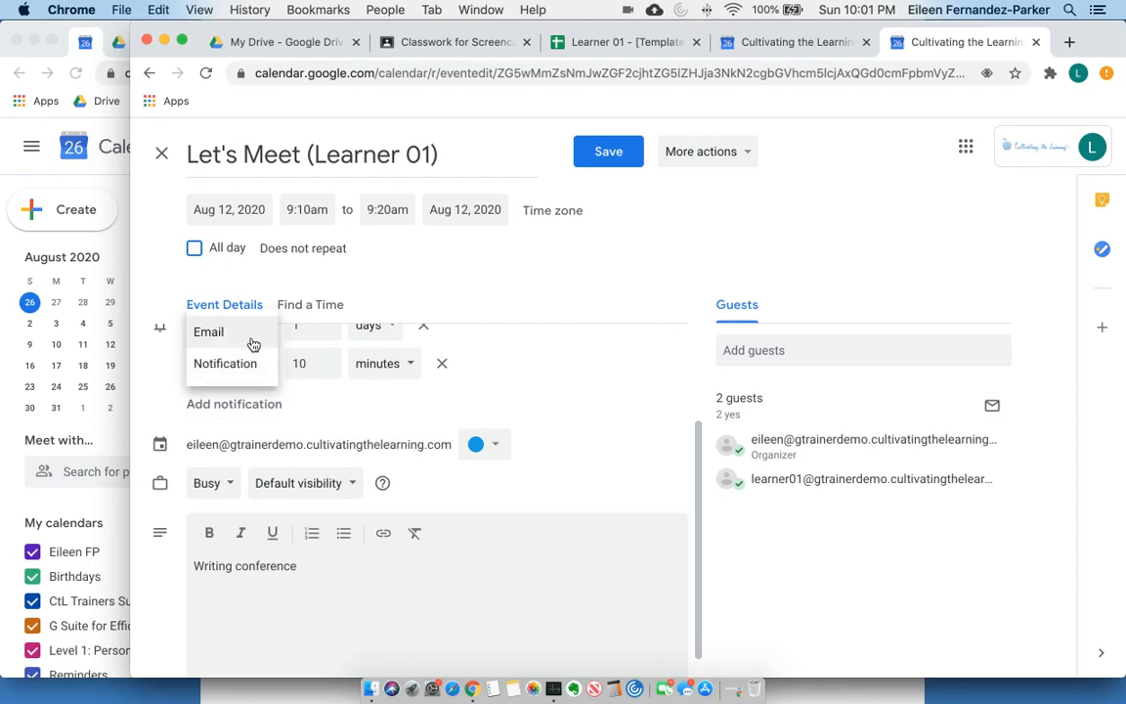
{"action": "left_click", "coordinate": [252, 365]}
{"action": "left_click_drag", "start_coordinate": [309, 361], "coordinate": [287, 365]}
{"action": "type", "text": "1"}
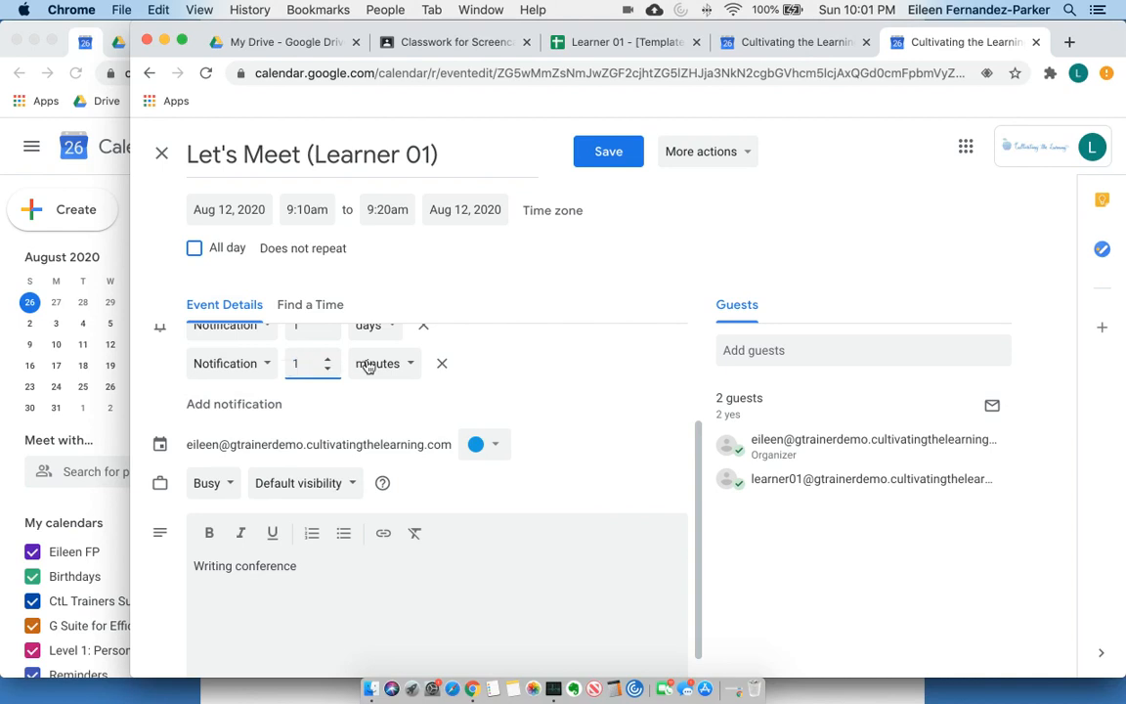
{"action": "left_click", "coordinate": [374, 364]}
{"action": "left_click", "coordinate": [373, 398]}
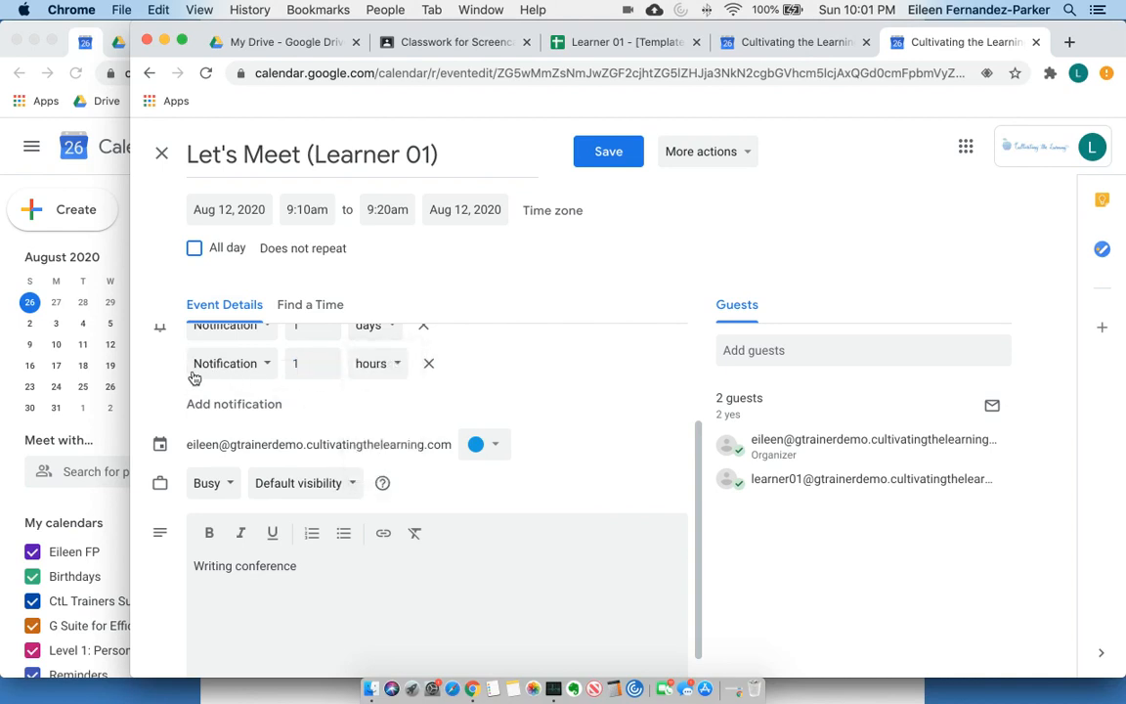
{"action": "left_click", "coordinate": [211, 407]}
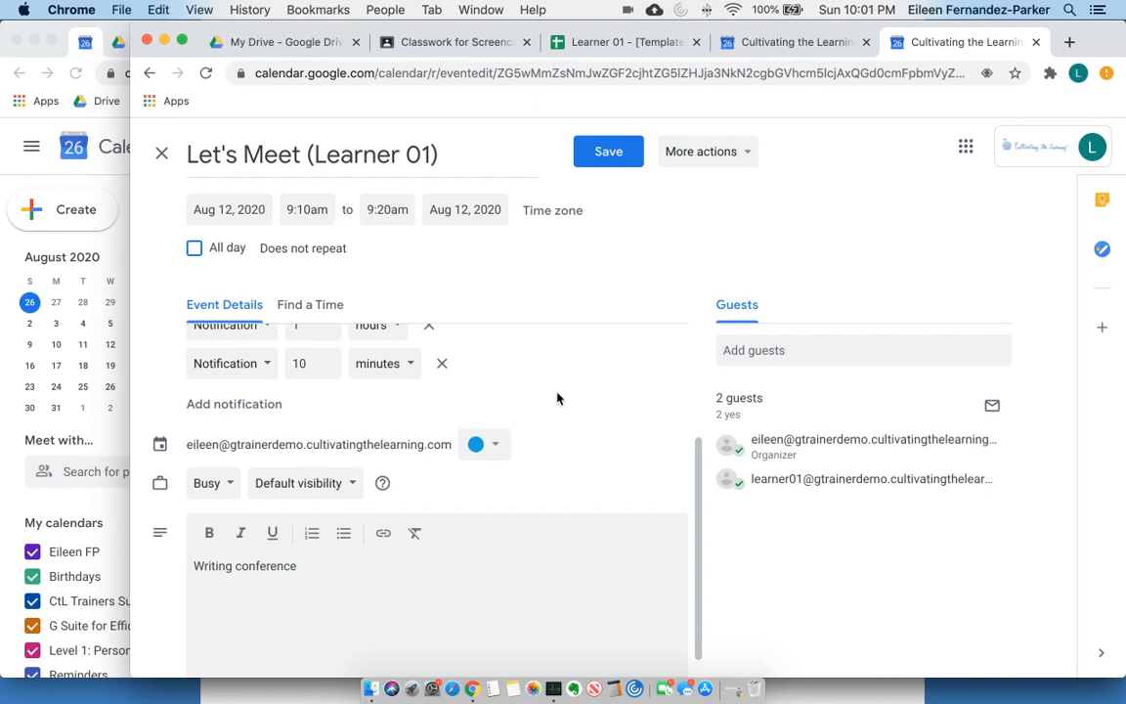
Step: Save the notification changes made to the booked appointment
{"action": "scroll", "coordinate": [557, 398], "scroll_direction": "up", "scroll_amount": 4}
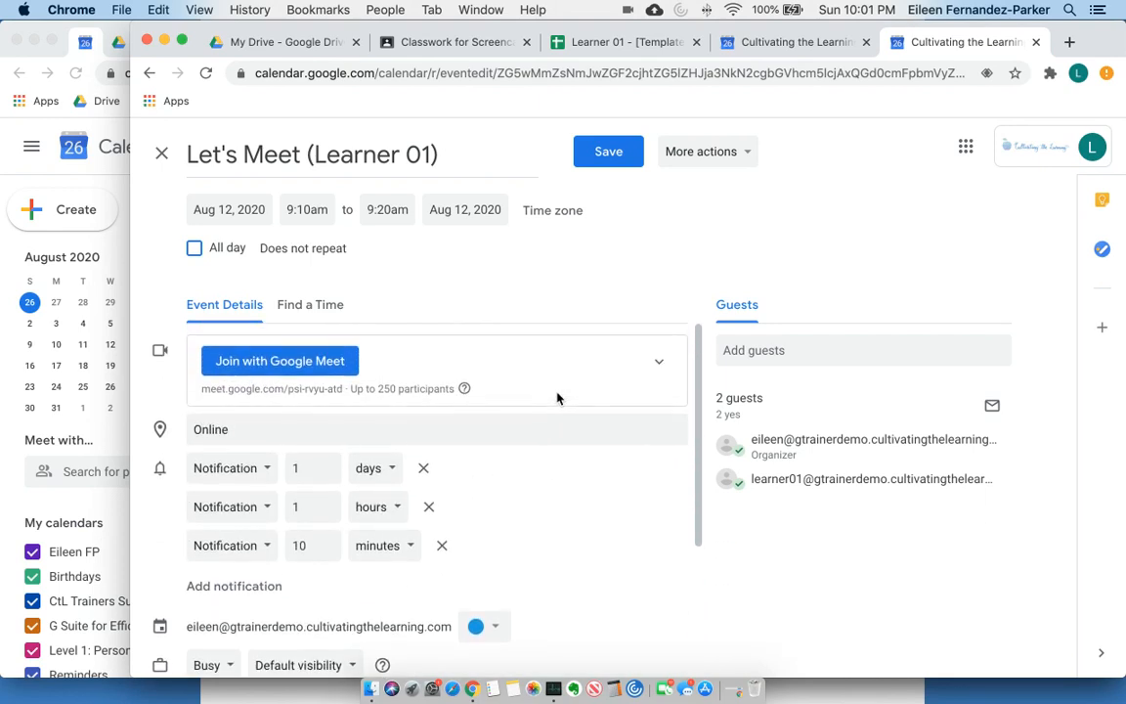
{"action": "left_click", "coordinate": [609, 151]}
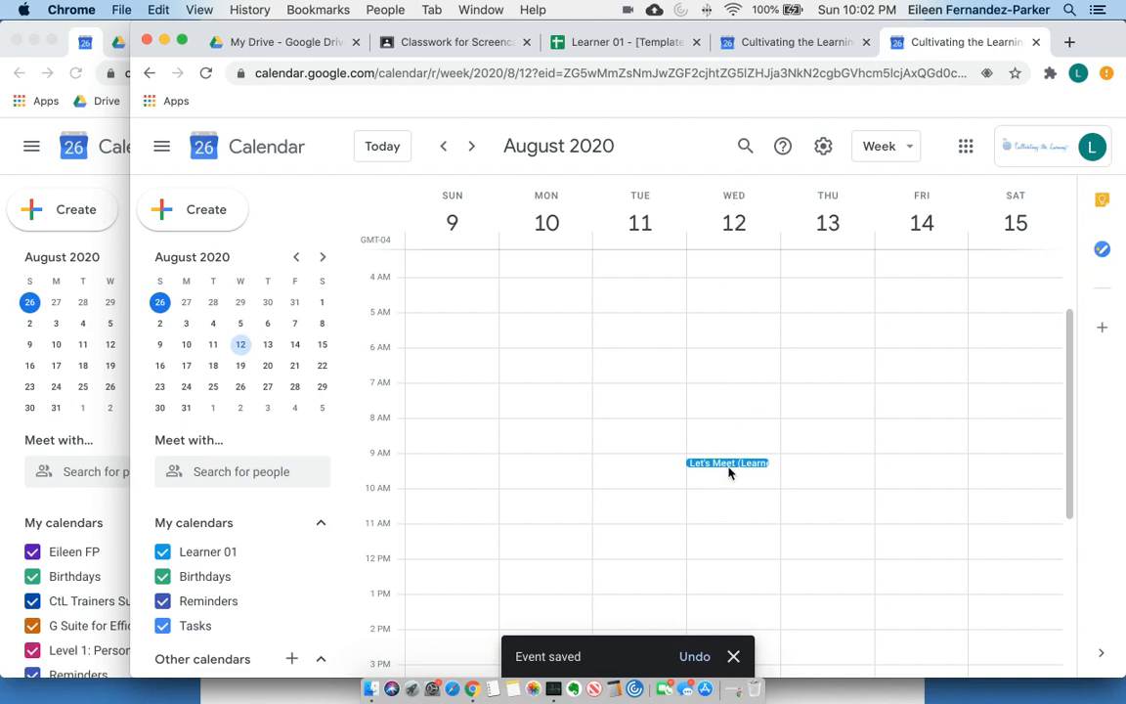
Step: Switch to the organizer's calendar window, open the learner's booking inside the August 12 "Let's Meet" block, and examine its title and description
{"action": "left_click", "coordinate": [111, 395]}
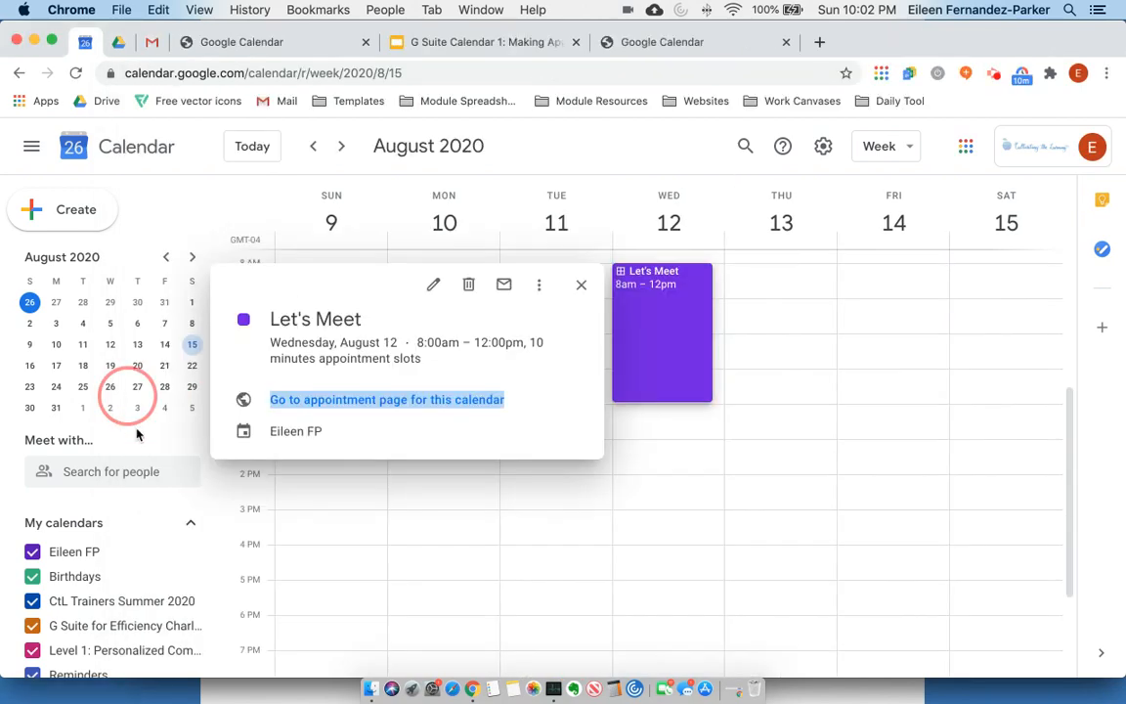
{"action": "left_click", "coordinate": [531, 536]}
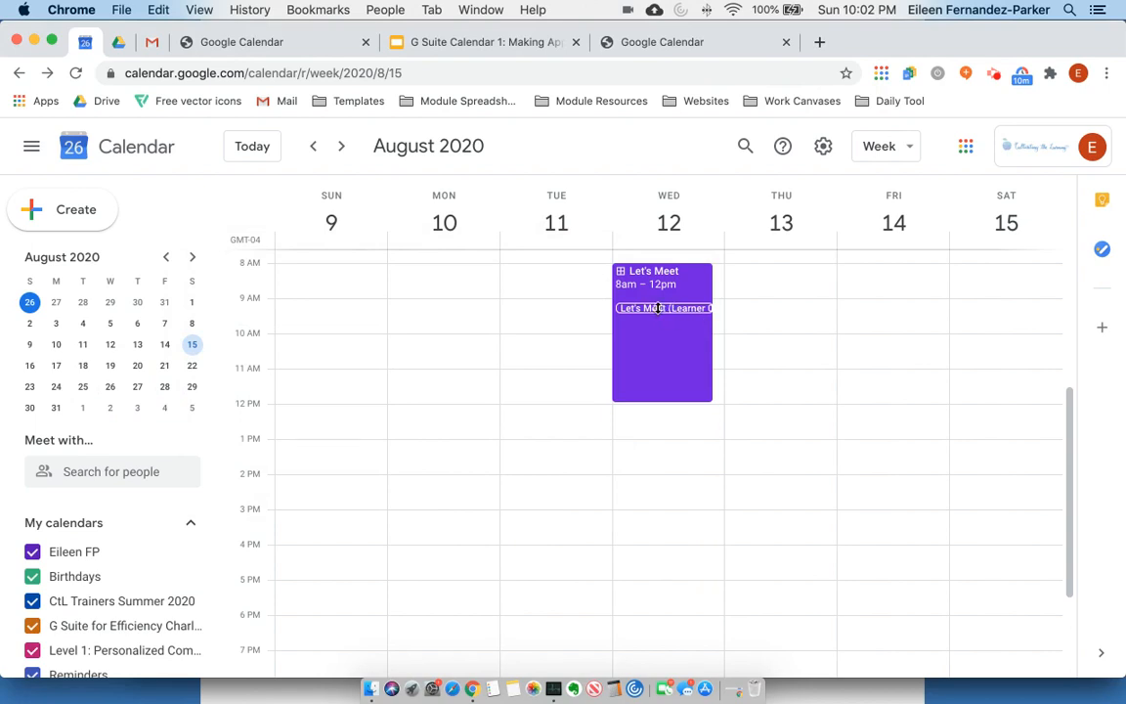
{"action": "left_click", "coordinate": [658, 308]}
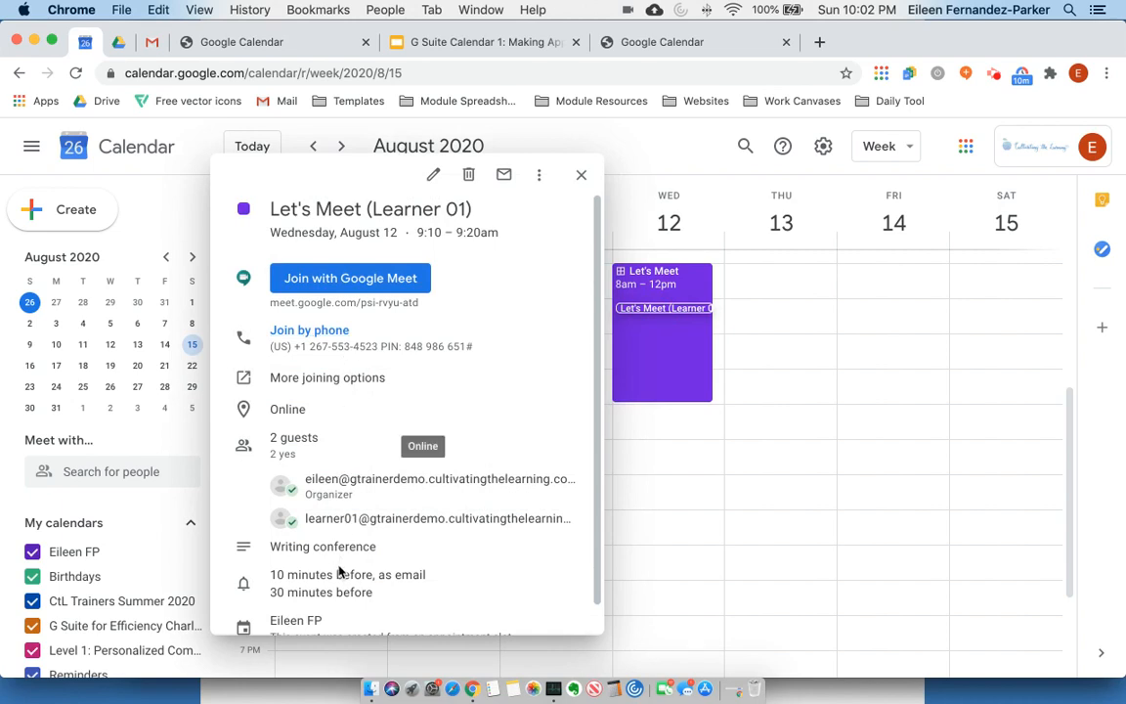
{"action": "double_click", "coordinate": [452, 209]}
{"action": "left_click_drag", "start_coordinate": [448, 211], "coordinate": [358, 212]}
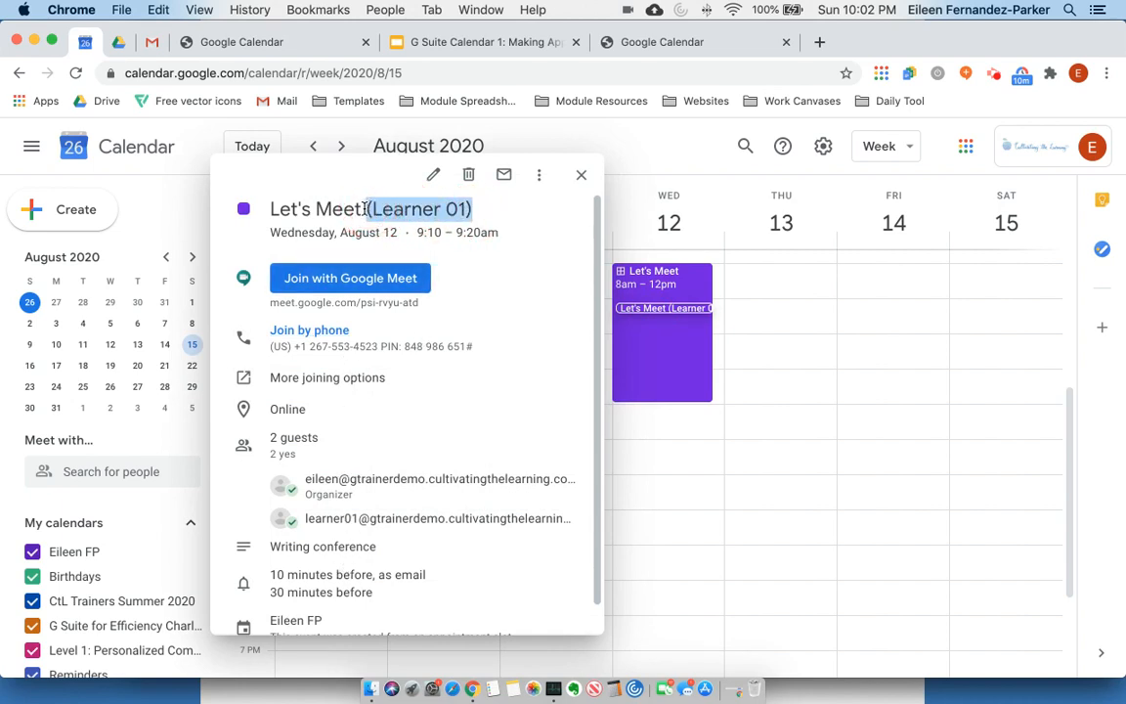
{"action": "left_click_drag", "start_coordinate": [377, 548], "coordinate": [261, 553]}
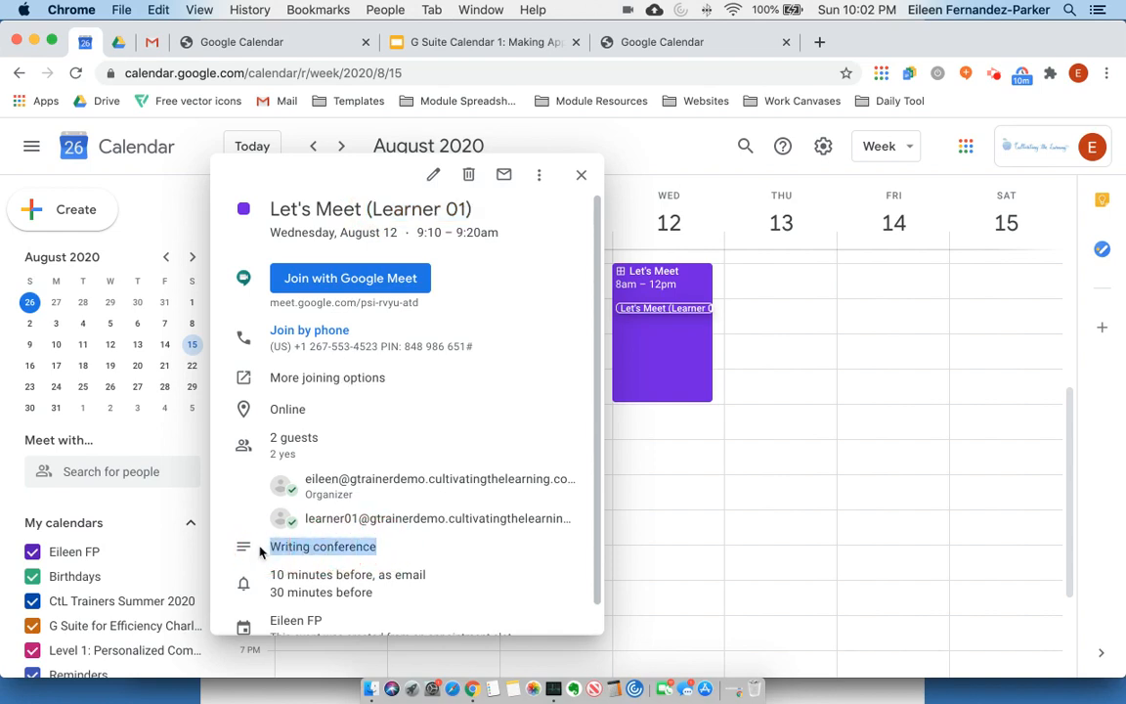